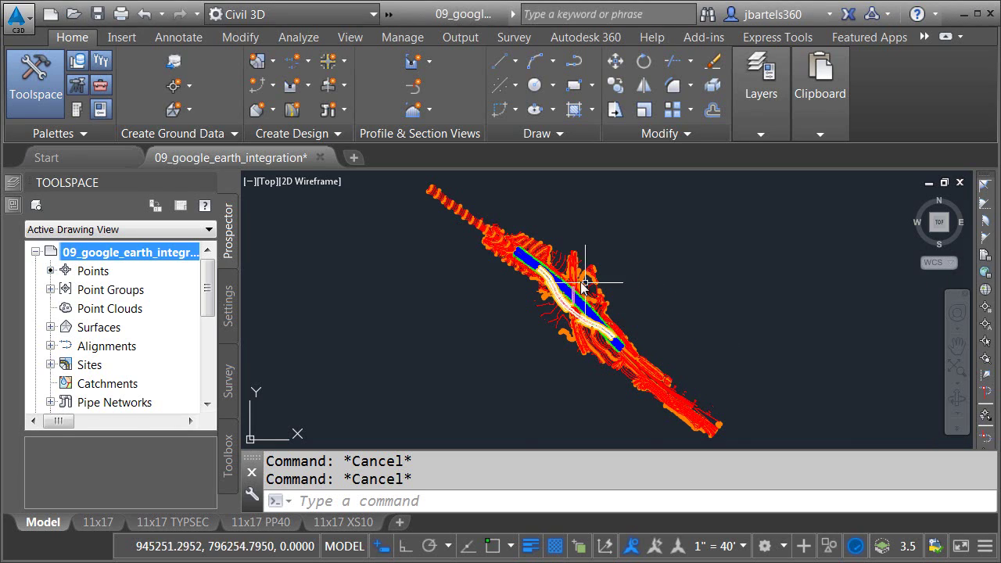
# Turn on the aerial online map behind the road design.
pyautogui.scroll(6, 576, 283)
pyautogui.moveTo(587, 413)
pyautogui.mouseDown(button='middle')
pyautogui.moveTo(540, 310)
pyautogui.moveTo(473, 270)
pyautogui.mouseUp(button='middle')
pyautogui.scroll(2, 599, 373)
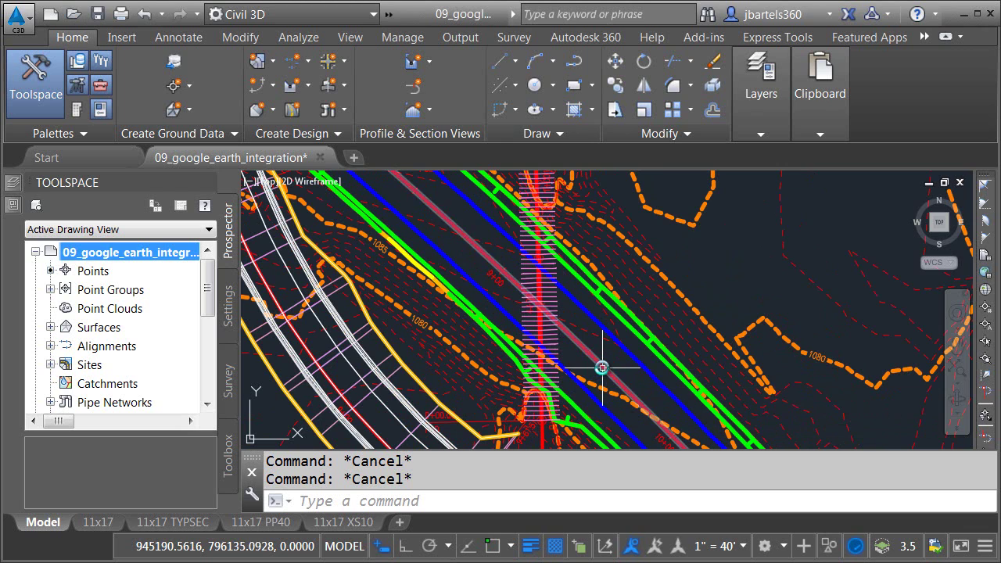
pyautogui.scroll(-6, 602, 366)
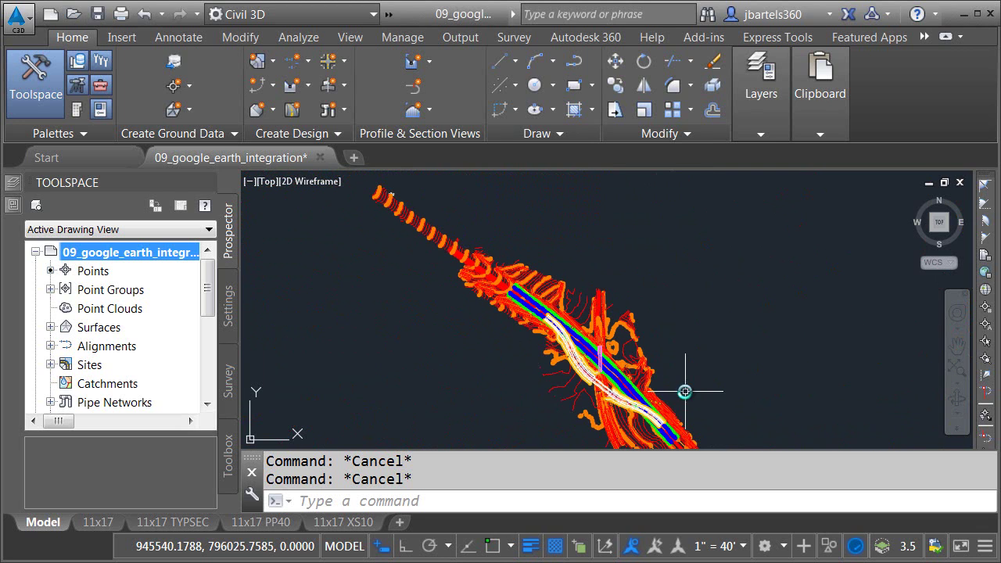
pyautogui.moveTo(683, 391); pyautogui.dragTo(635, 319, button='middle')
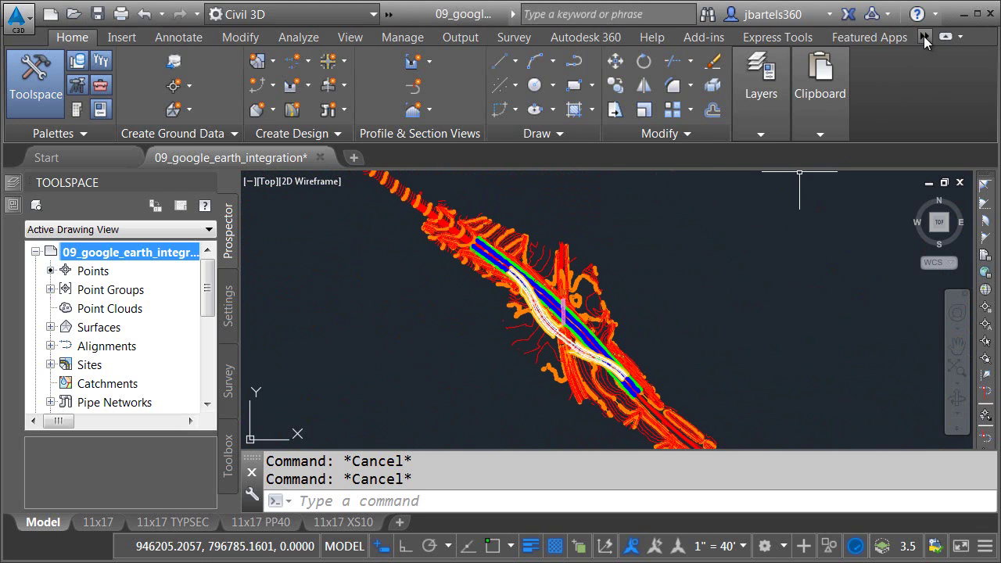
pyautogui.click(924, 37)
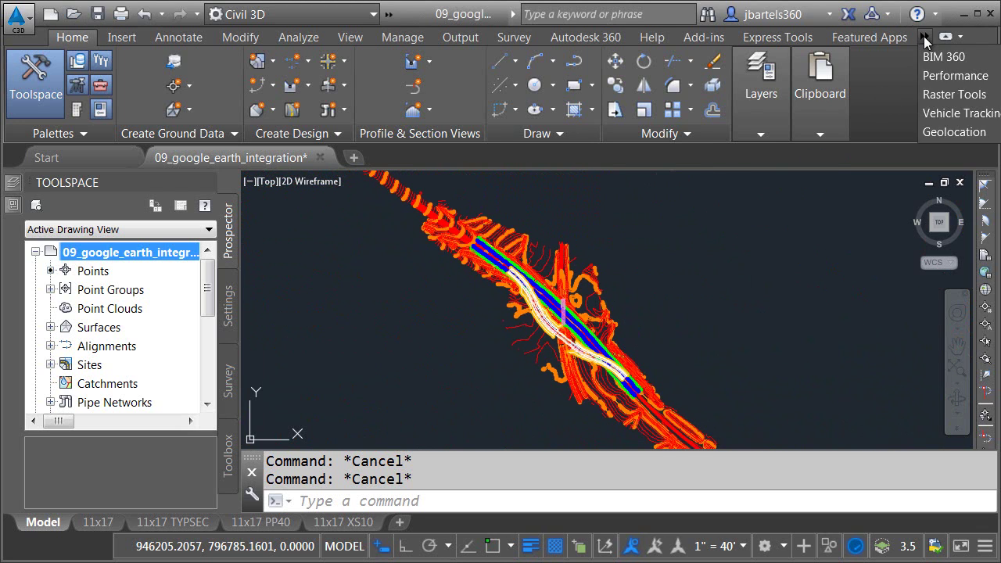
pyautogui.click(930, 130)
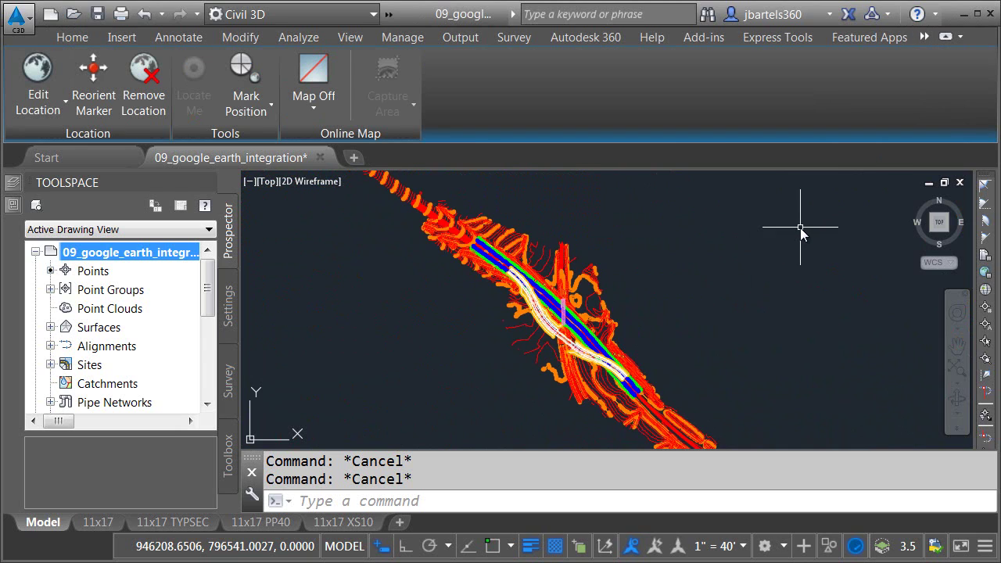
pyautogui.click(313, 101)
pyautogui.click(313, 142)
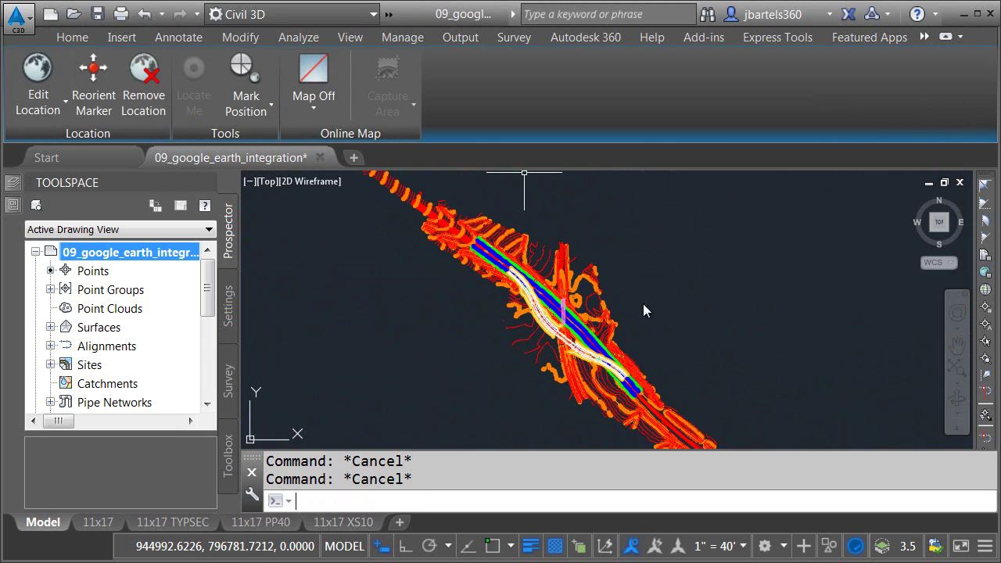
# Capture a rectangular area of the aerial map surrounding the whole project as an image, and turn the online map off.
pyautogui.scroll(-3, 650, 305)
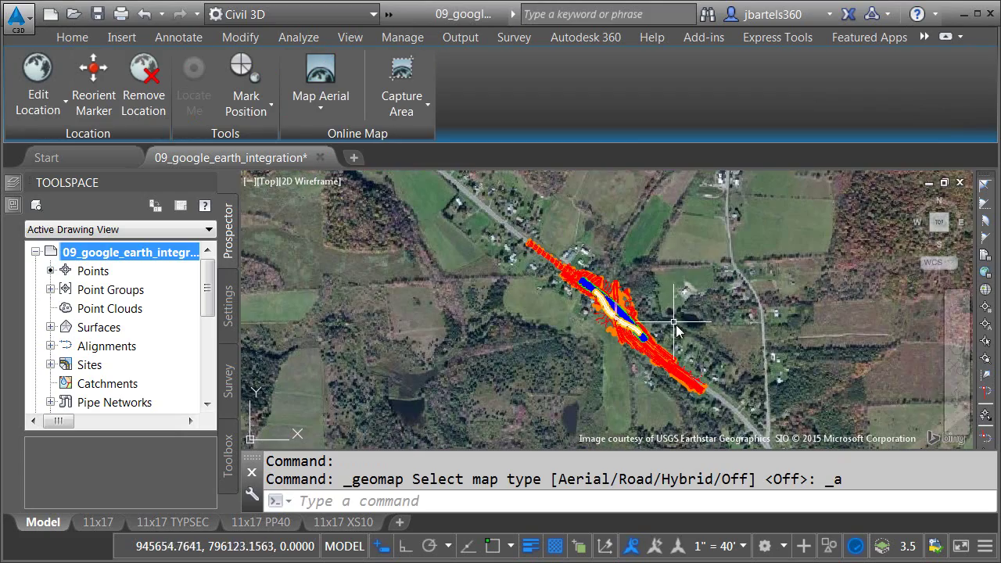
pyautogui.moveTo(667, 324)
pyautogui.mouseDown(button='middle')
pyautogui.moveTo(631, 358)
pyautogui.moveTo(645, 332)
pyautogui.mouseUp(button='middle')
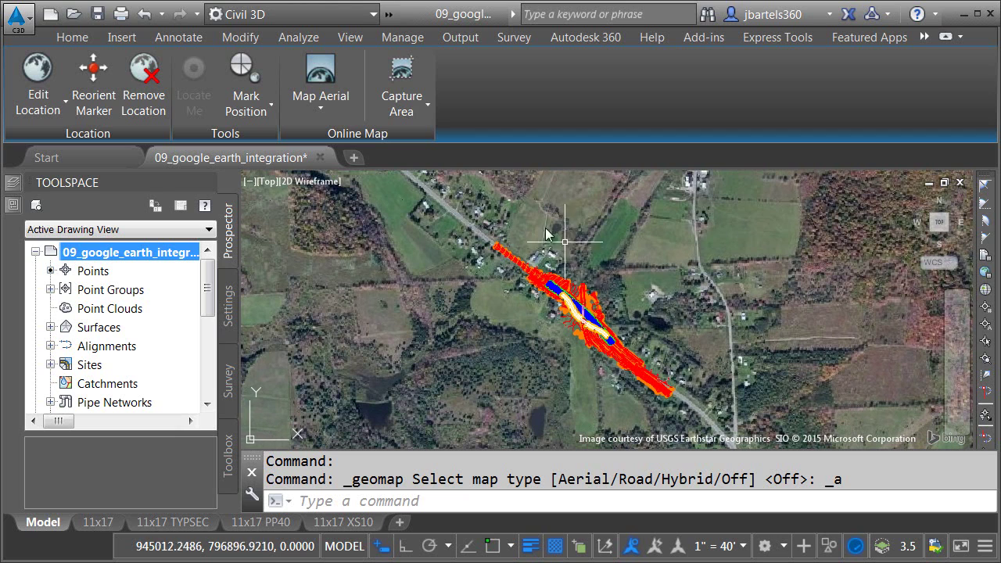
pyautogui.click(402, 110)
pyautogui.click(414, 149)
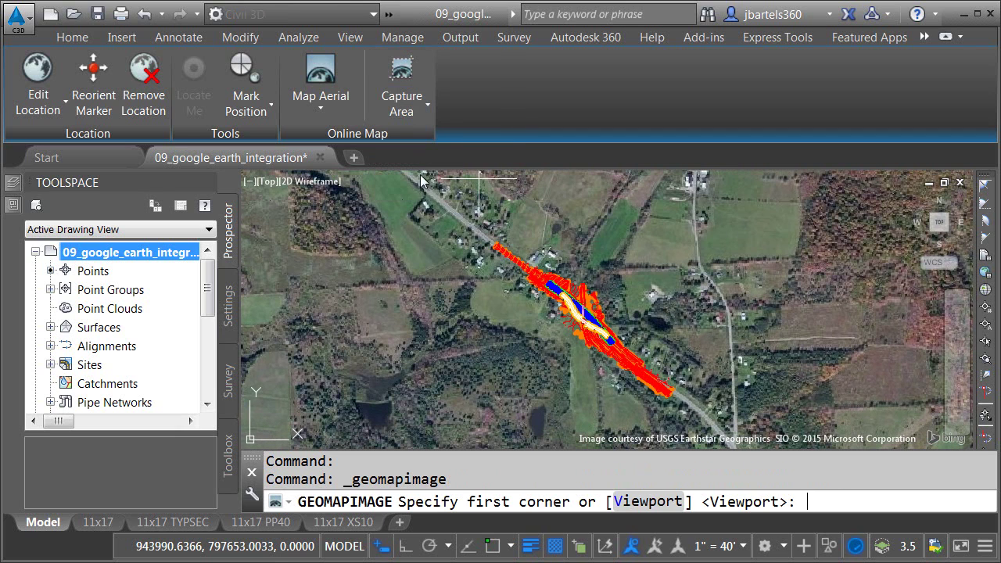
pyautogui.click(426, 193)
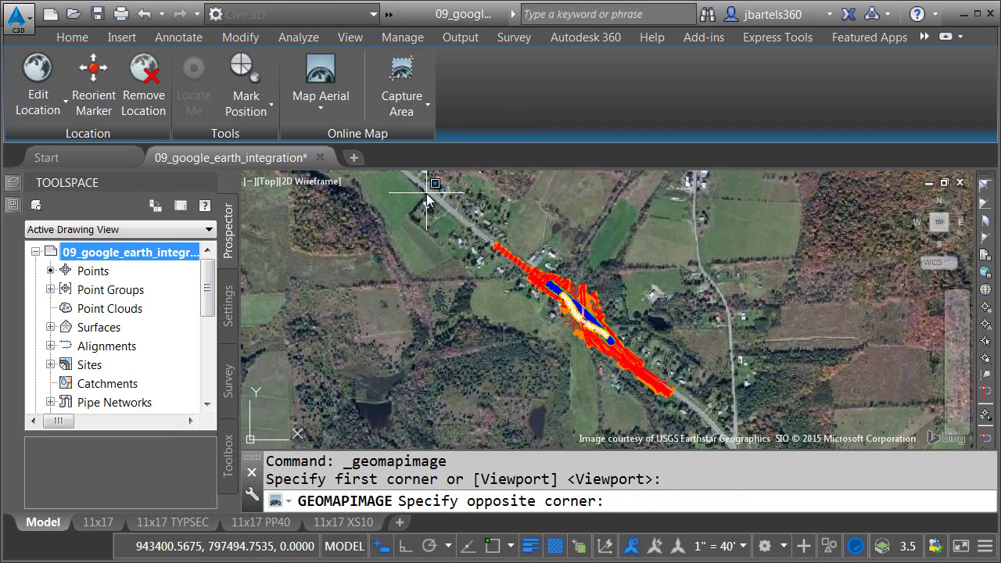
pyautogui.click(776, 426)
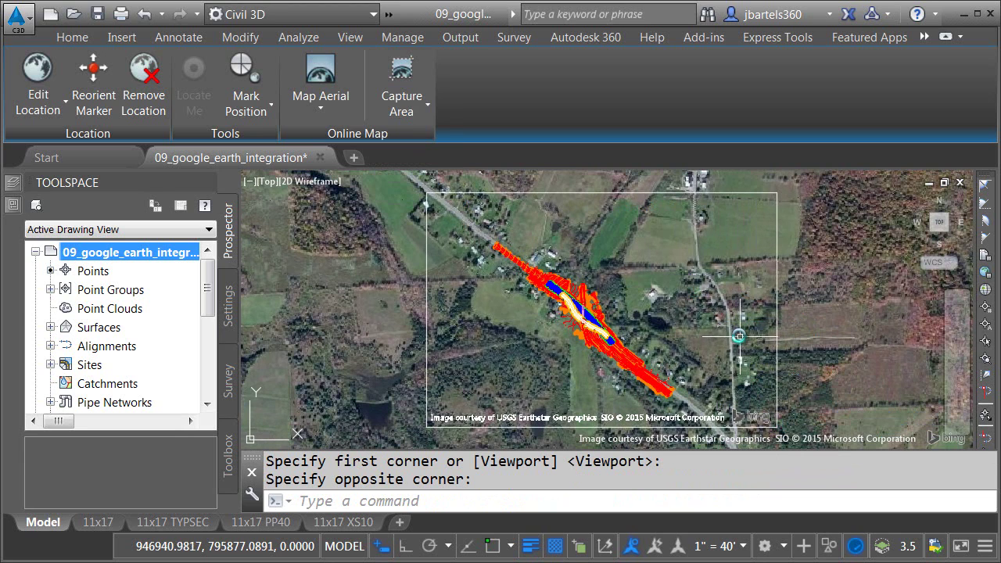
pyautogui.click(322, 103)
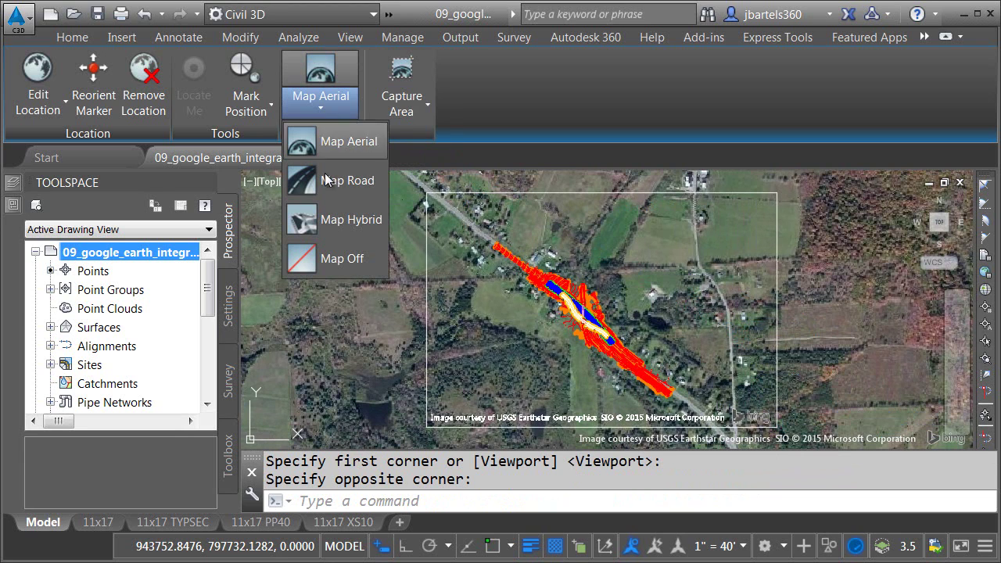
pyautogui.click(342, 258)
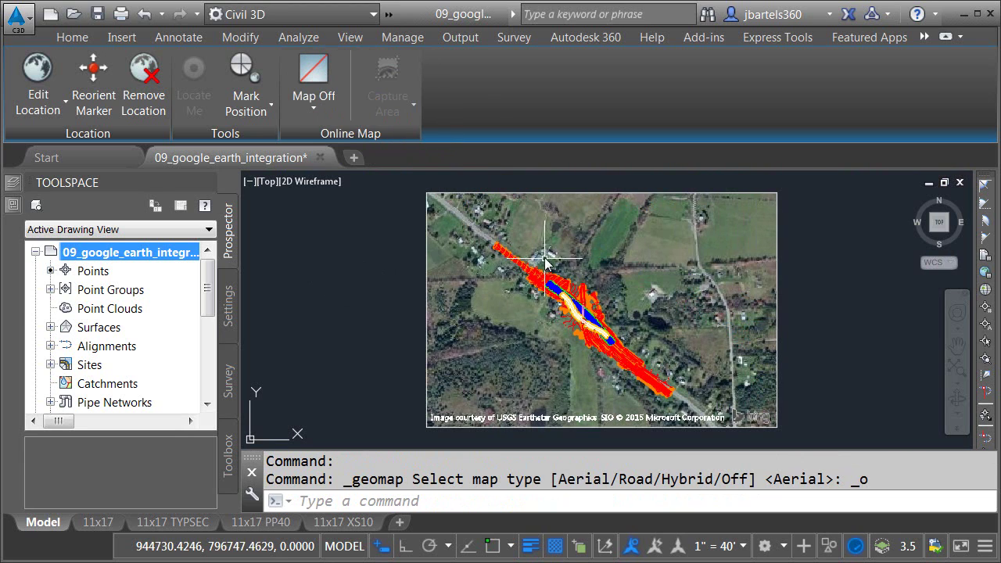
# Set the resolution of the captured aerial image to Very Fine and deselect the image.
pyautogui.scroll(5, 688, 403)
pyautogui.scroll(3, 688, 402)
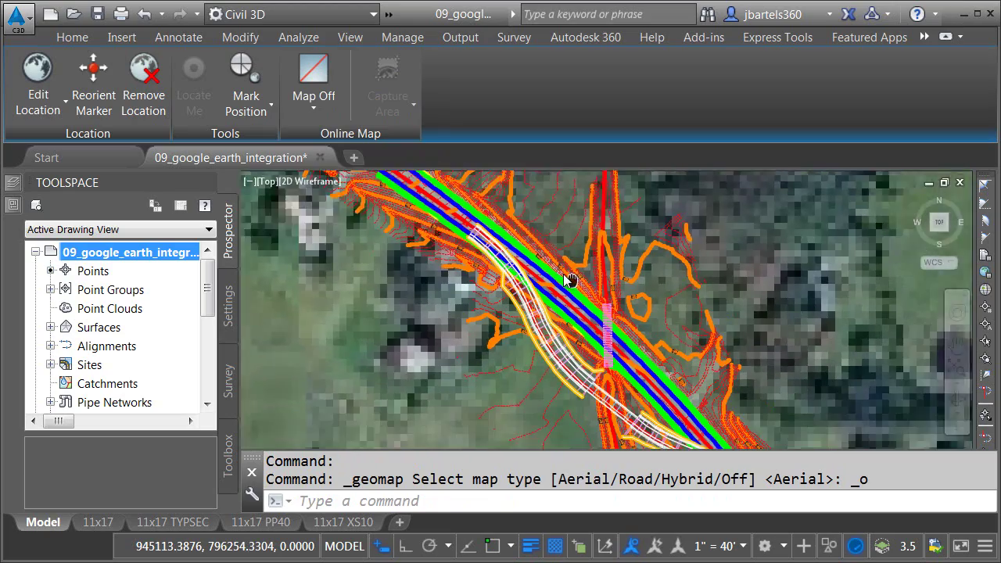
pyautogui.moveTo(688, 403); pyautogui.dragTo(546, 304, button='middle')
pyautogui.scroll(-8, 543, 309)
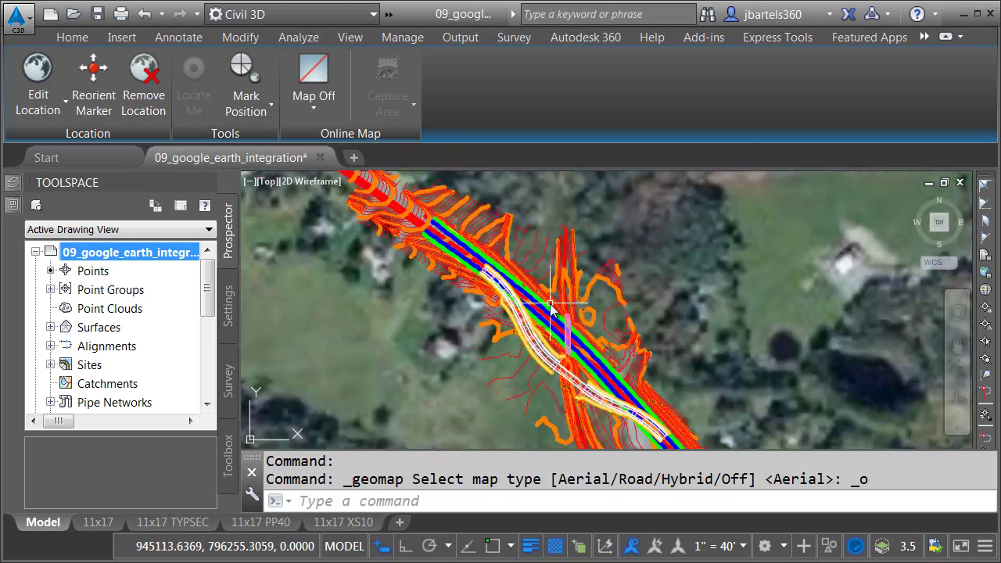
pyautogui.scroll(6, 462, 306)
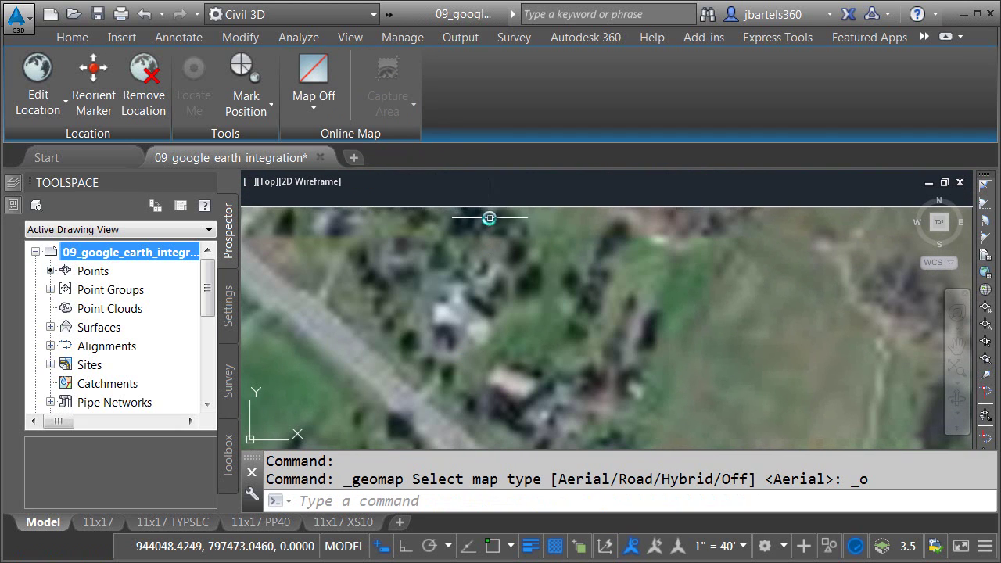
pyautogui.click(477, 206)
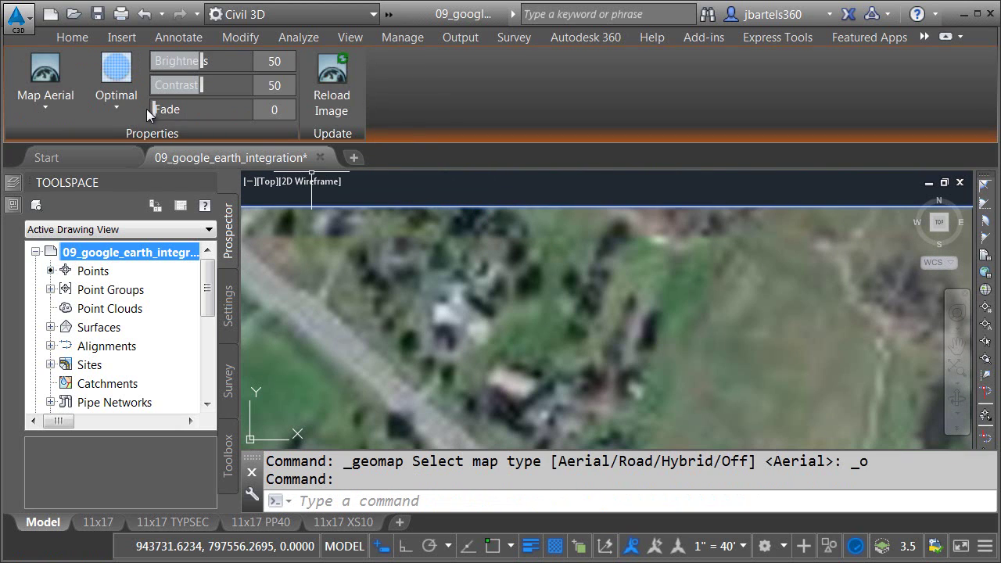
pyautogui.click(119, 102)
pyautogui.click(130, 141)
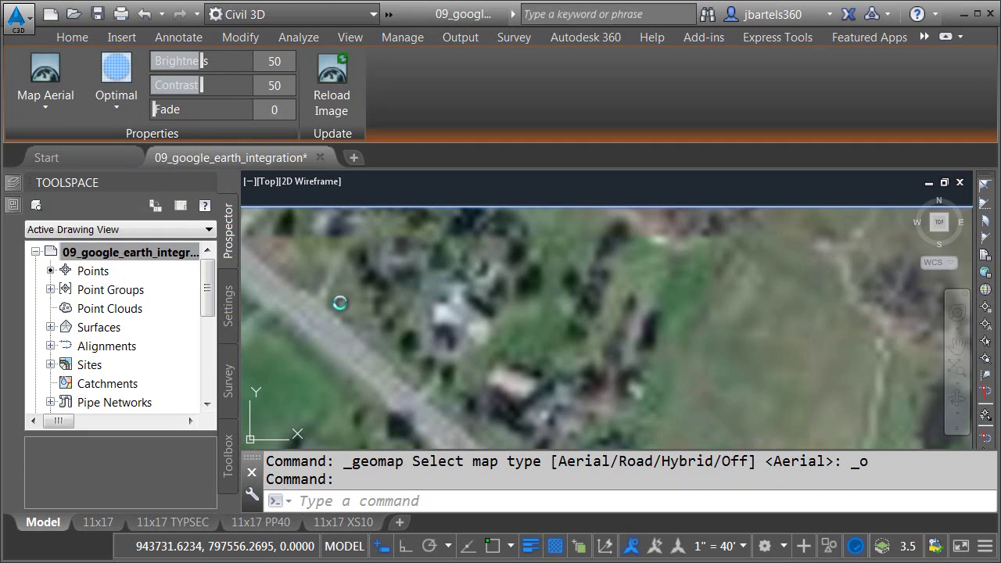
pyautogui.scroll(-5, 573, 400)
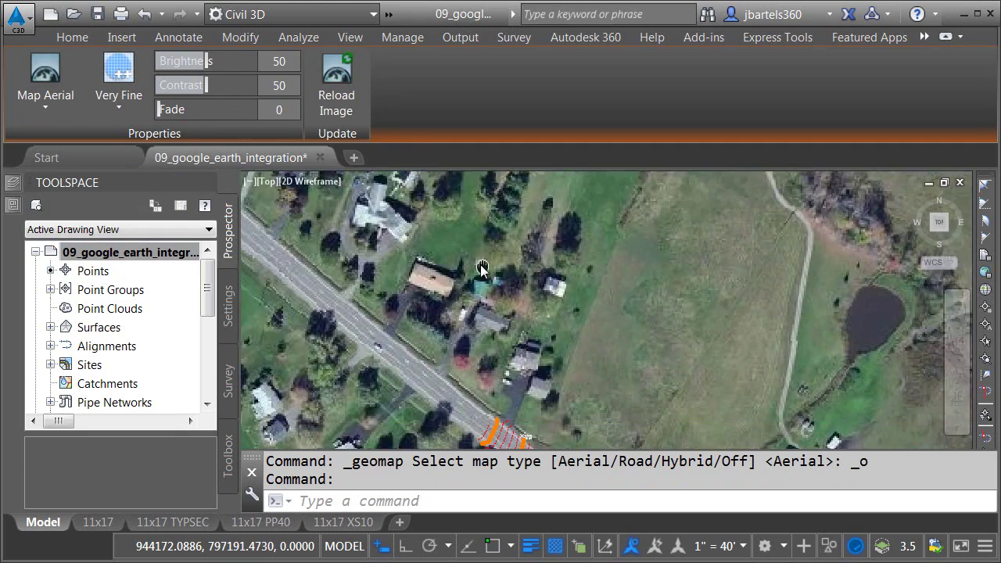
pyautogui.moveTo(606, 289); pyautogui.dragTo(588, 261, button='middle')
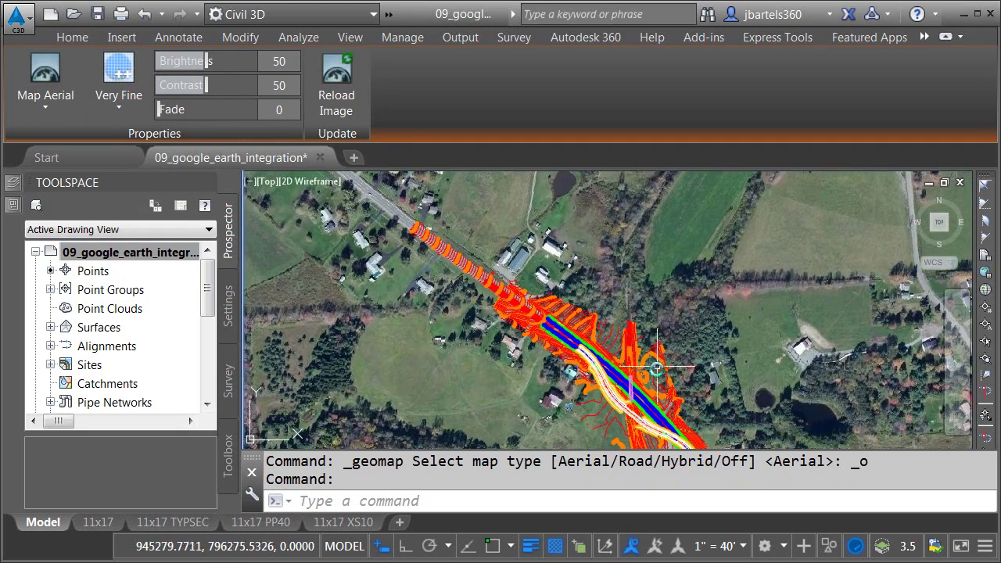
pyautogui.moveTo(685, 386); pyautogui.dragTo(636, 284, button='middle')
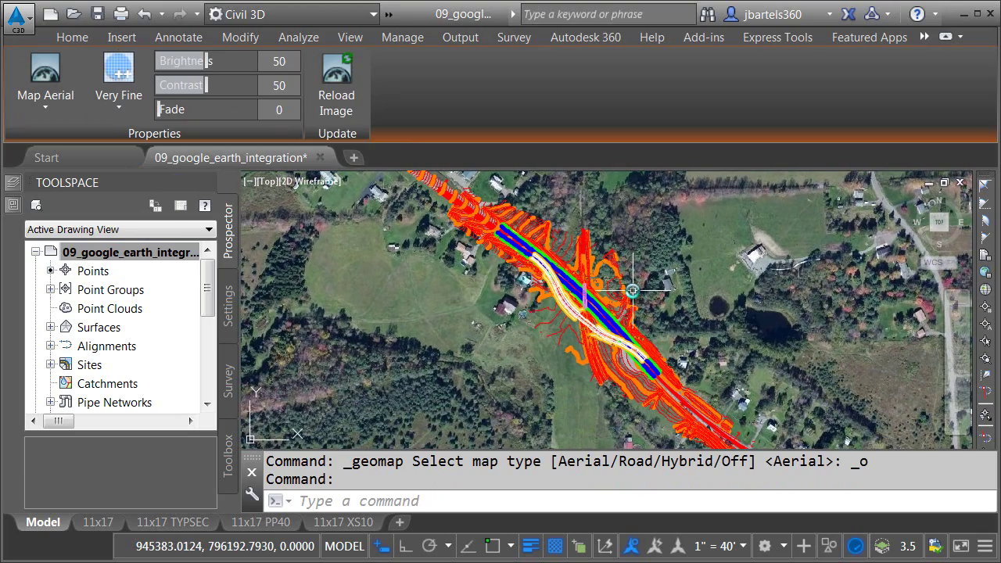
pyautogui.scroll(-4, 632, 290)
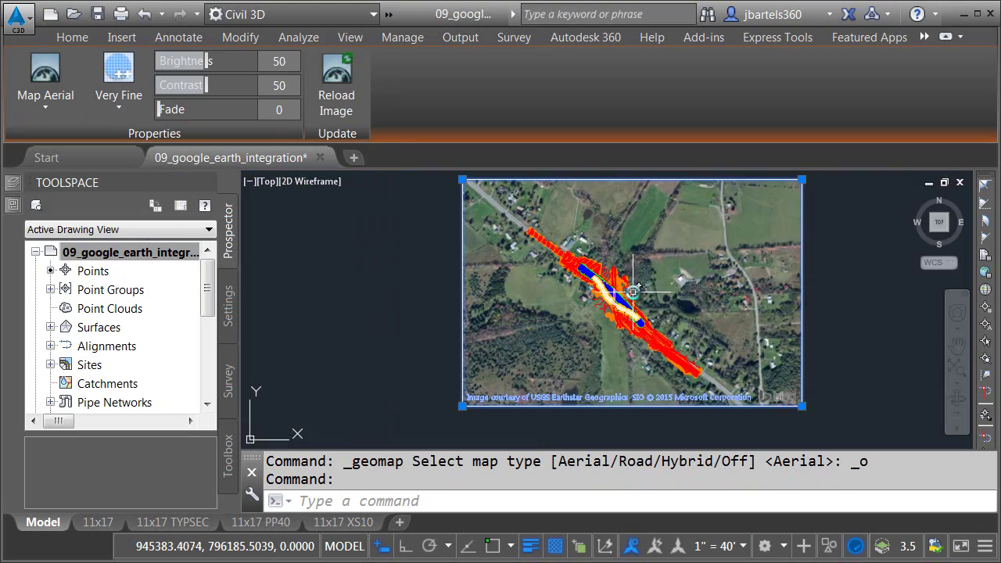
pyautogui.moveTo(576, 279); pyautogui.dragTo(540, 293, button='middle')
pyautogui.press('Escape')
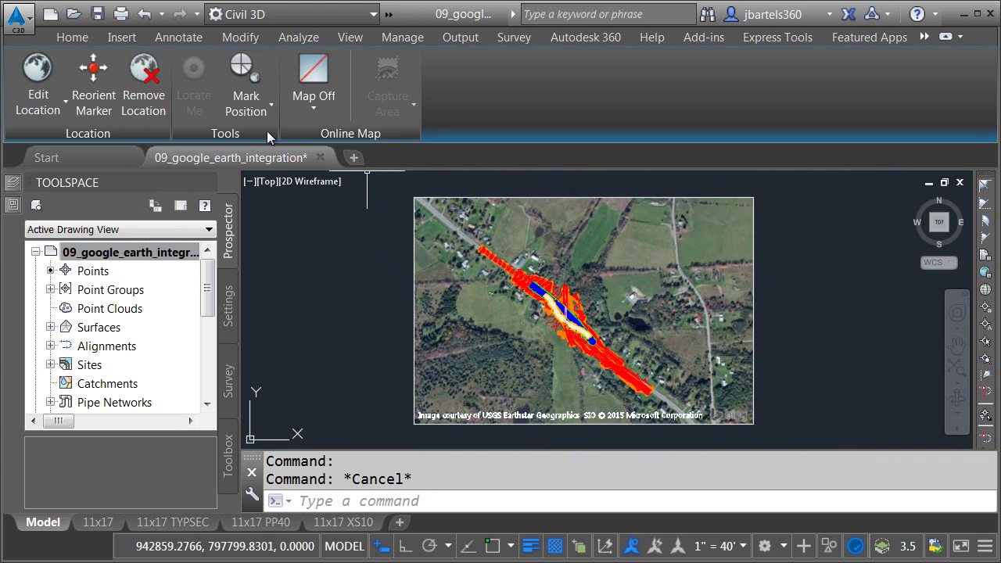
# Draw a rectangle slightly larger than the captured aerial image so that it encloses the image on all sides.
pyautogui.click(73, 36)
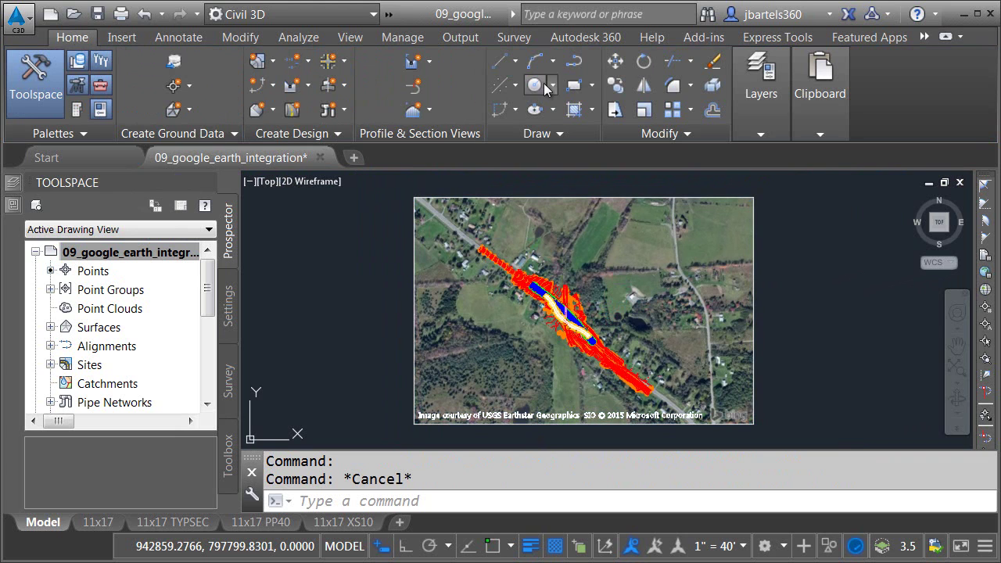
pyautogui.click(573, 86)
pyautogui.click(399, 184)
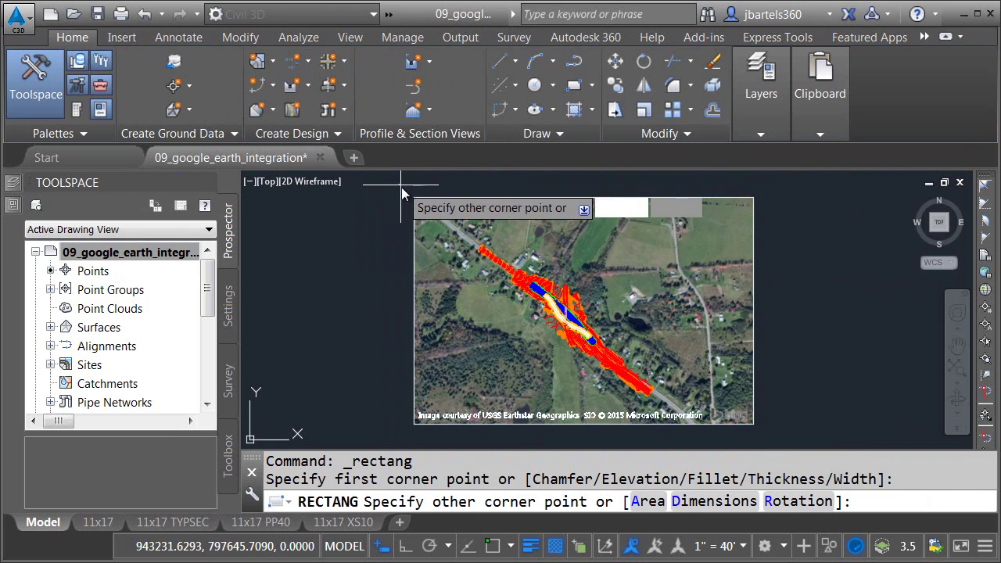
pyautogui.click(762, 431)
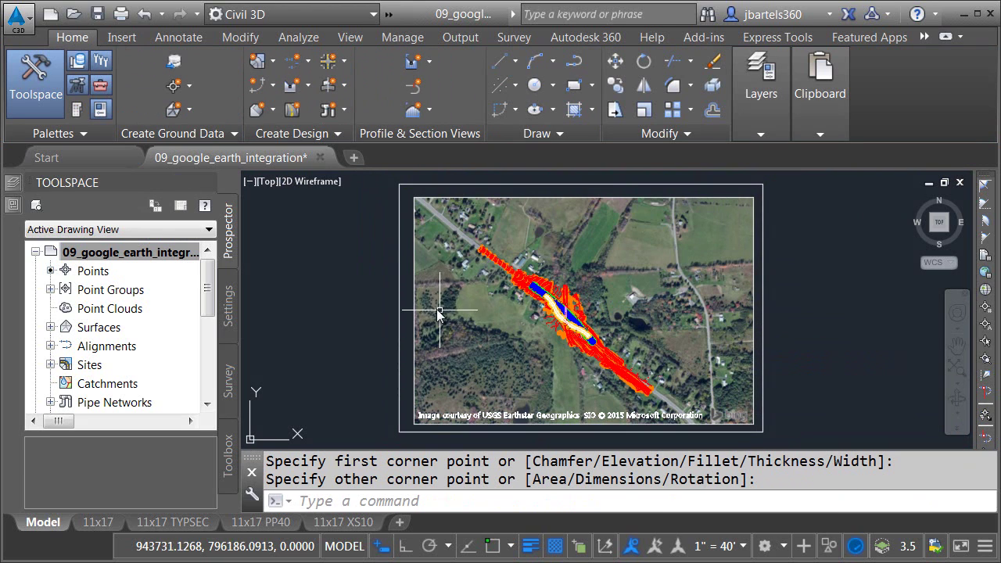
# Run MAPEXPORT and name the ESRI Shapefile site-boundary in the shape folder.
pyautogui.write('mapexport')
pyautogui.press('Return')
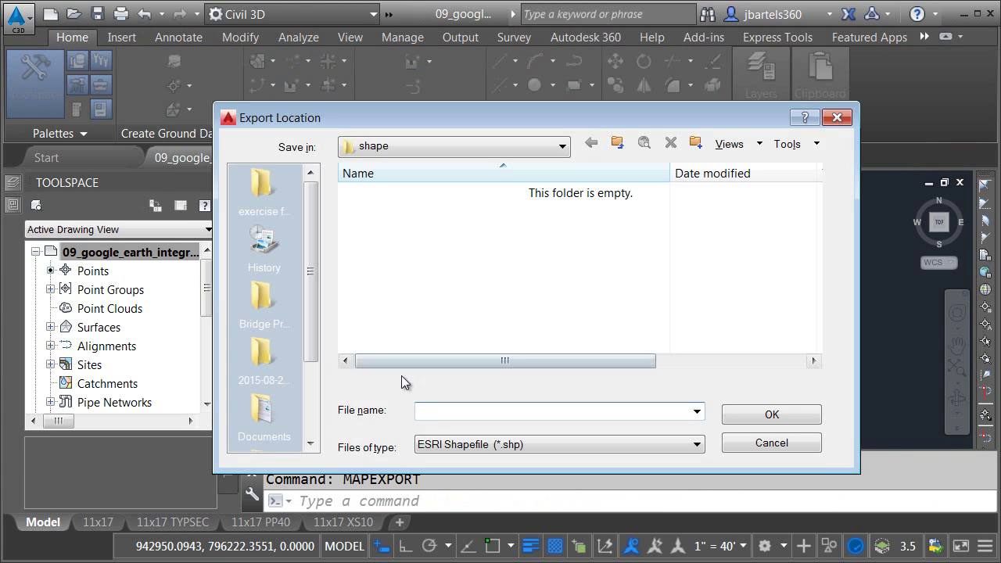
pyautogui.click(427, 413)
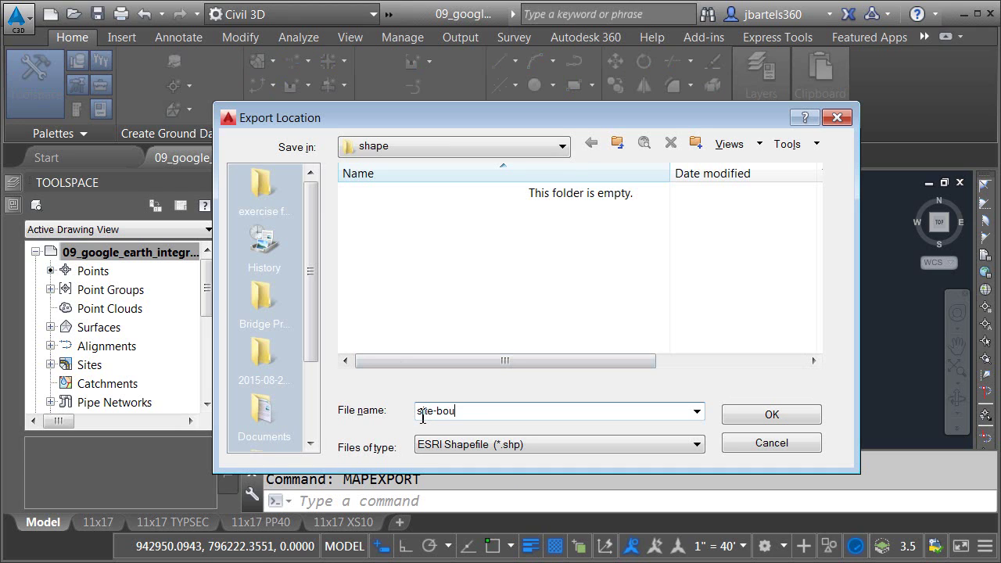
pyautogui.click(732, 418)
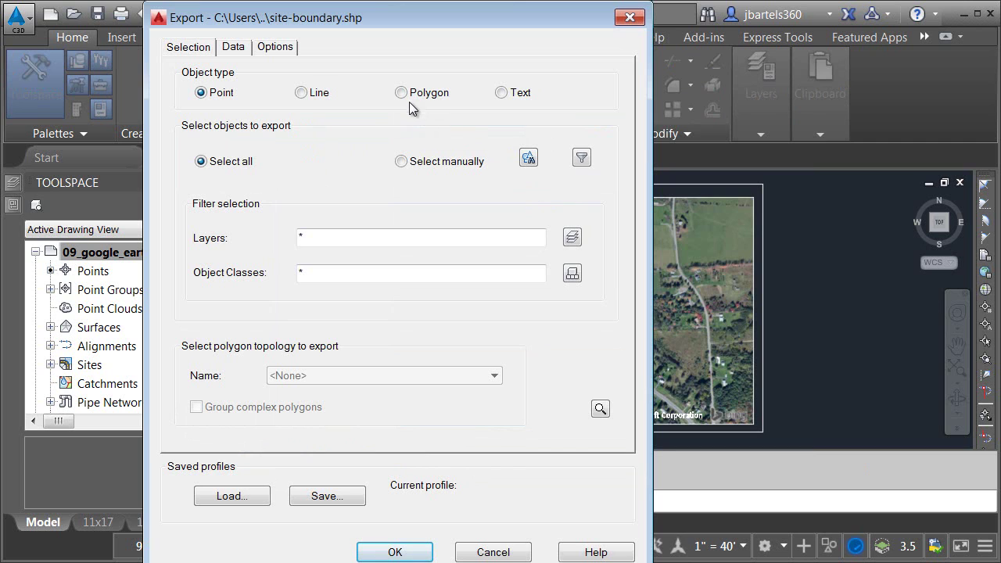
# Set the export object type to Polygon and manually select the rectangle around the aerial image as the object to export.
pyautogui.click(528, 158)
pyautogui.click(539, 185)
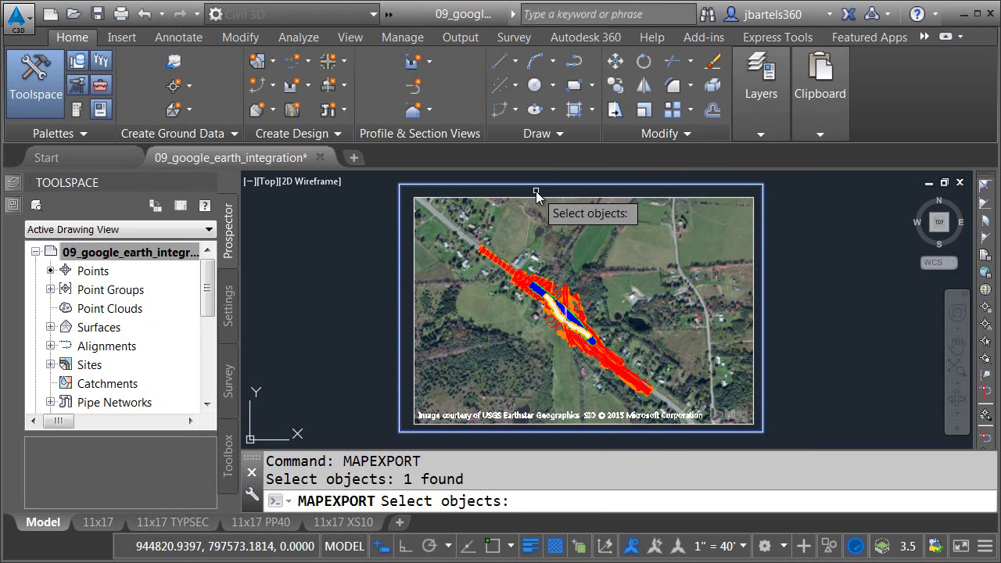
pyautogui.press('Return')
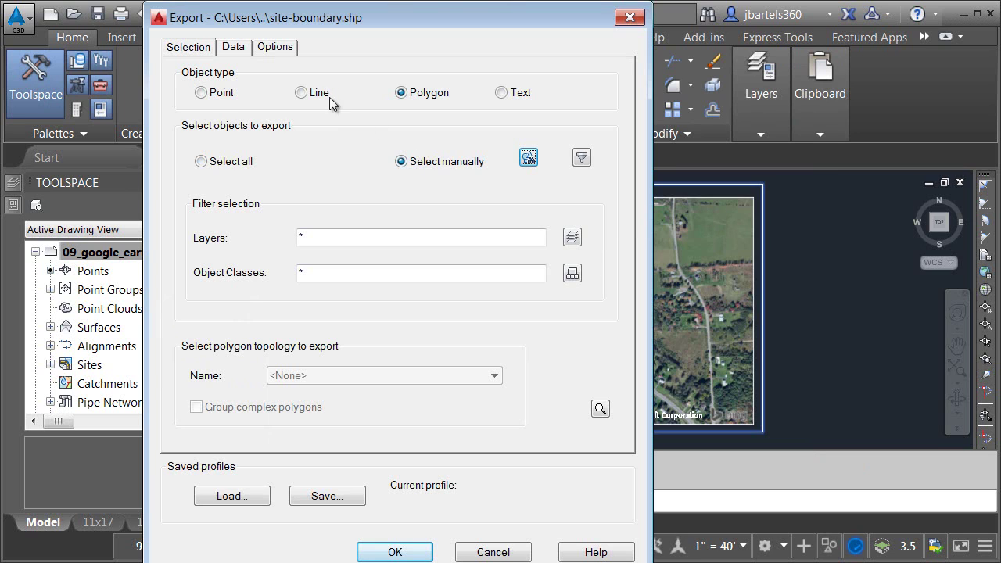
# Enable treating closed polylines as polygons and run the shapefile export.
pyautogui.click(275, 47)
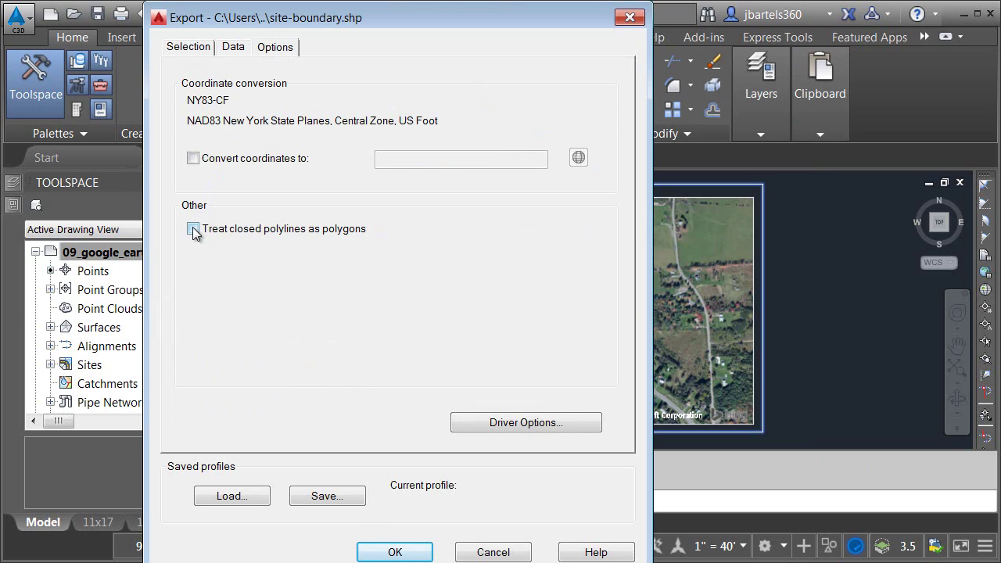
pyautogui.moveTo(408, 19); pyautogui.dragTo(409, 0)
pyautogui.click(411, 508)
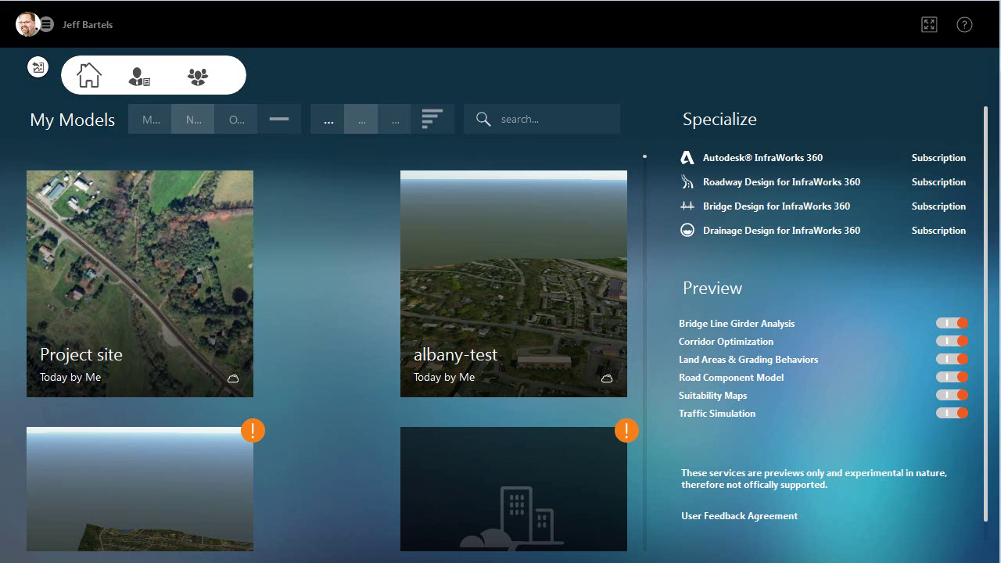
# Start a new InfraWorks 360 model and import site-boundary.shp from the shape folder as its area of interest.
pyautogui.click(150, 122)
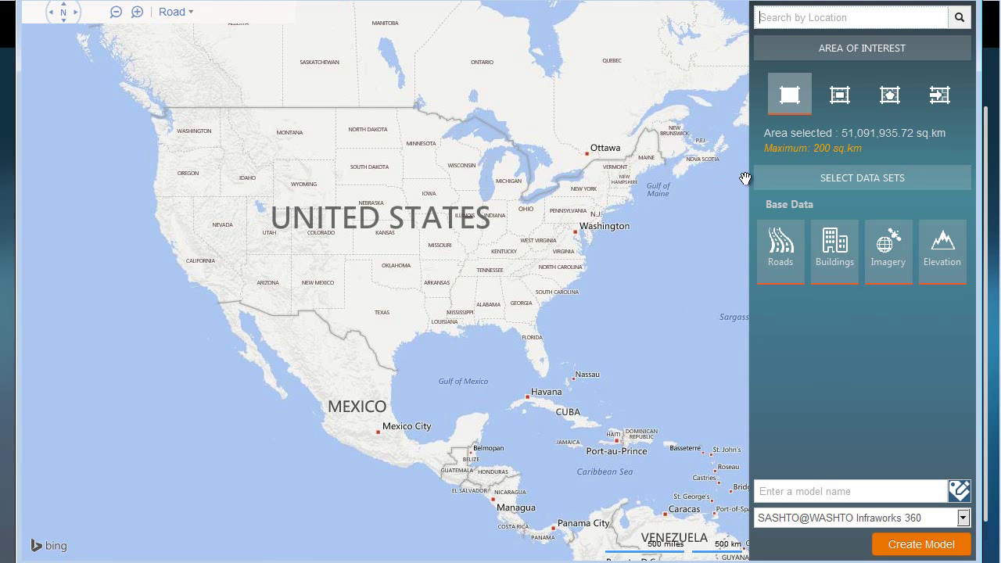
pyautogui.click(939, 95)
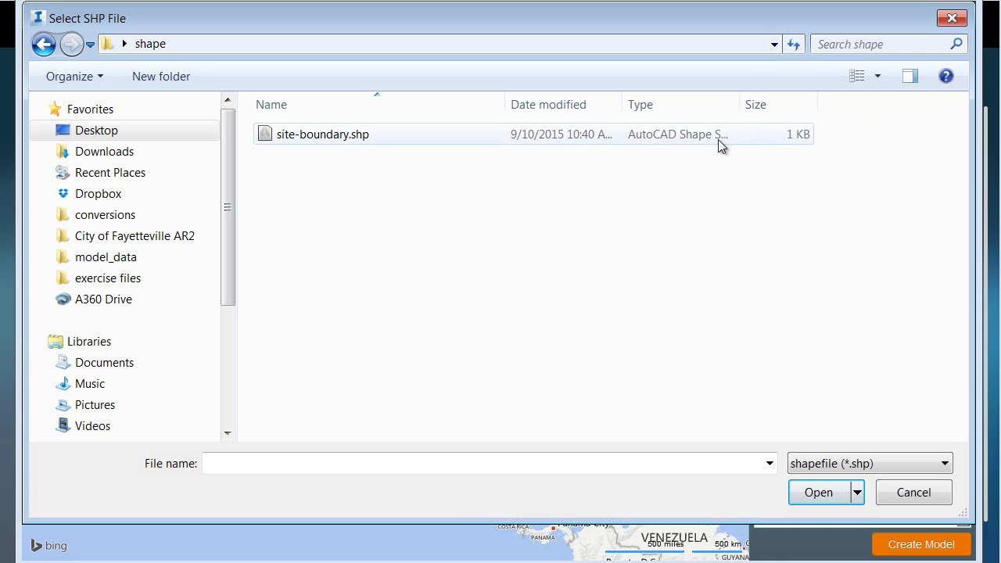
pyautogui.click(297, 147)
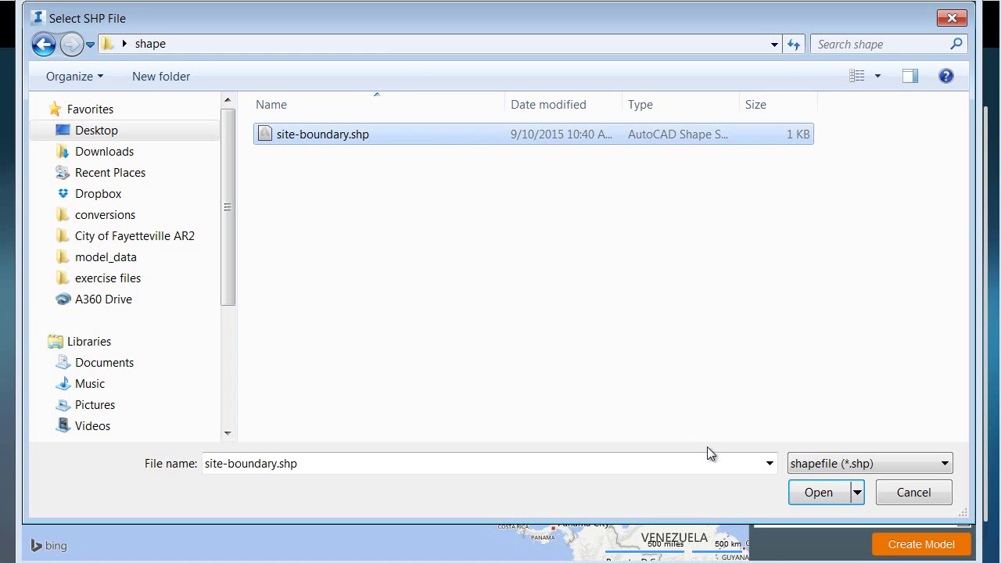
pyautogui.click(815, 495)
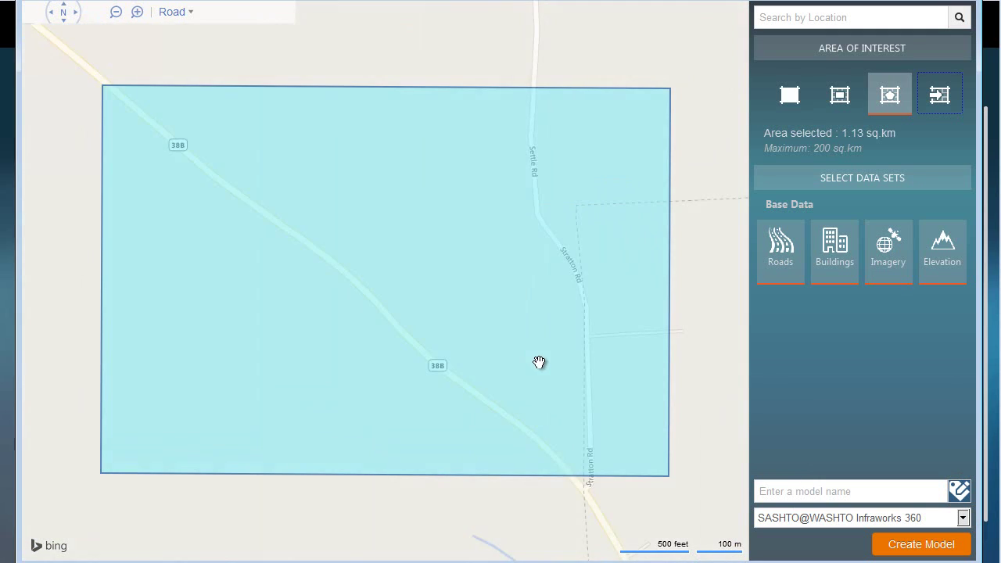
# Name the model box culvert replacement, assign it to the Default Group, create it, and close Model Builder.
pyautogui.click(768, 495)
pyautogui.write('box culvert replacement')
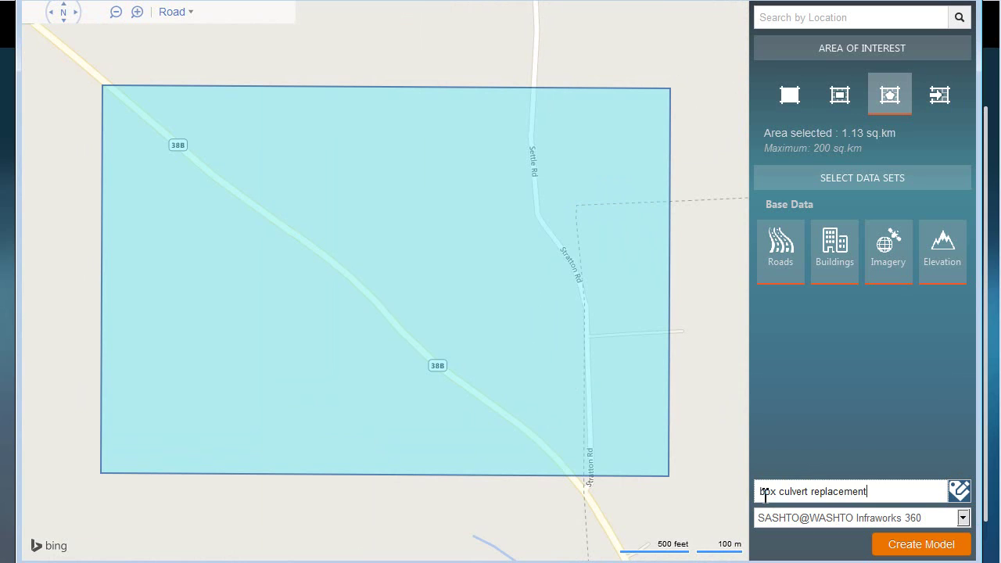
pyautogui.click(962, 517)
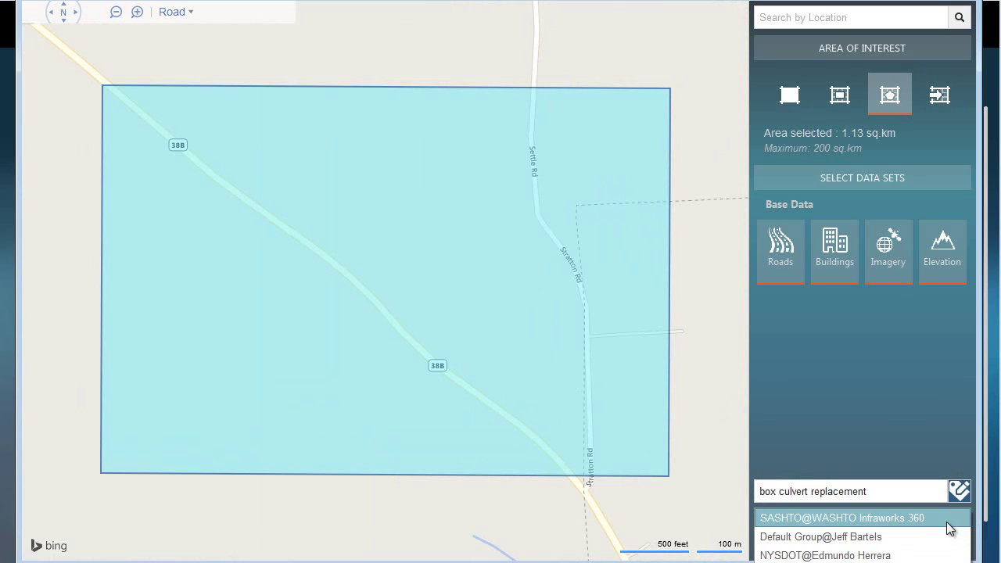
pyautogui.click(905, 538)
pyautogui.click(907, 547)
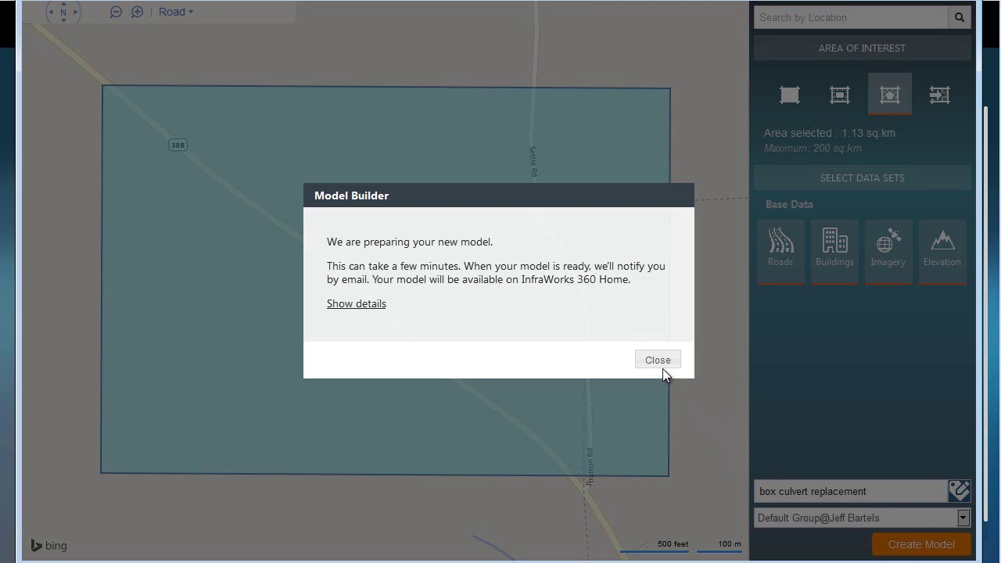
pyautogui.click(658, 361)
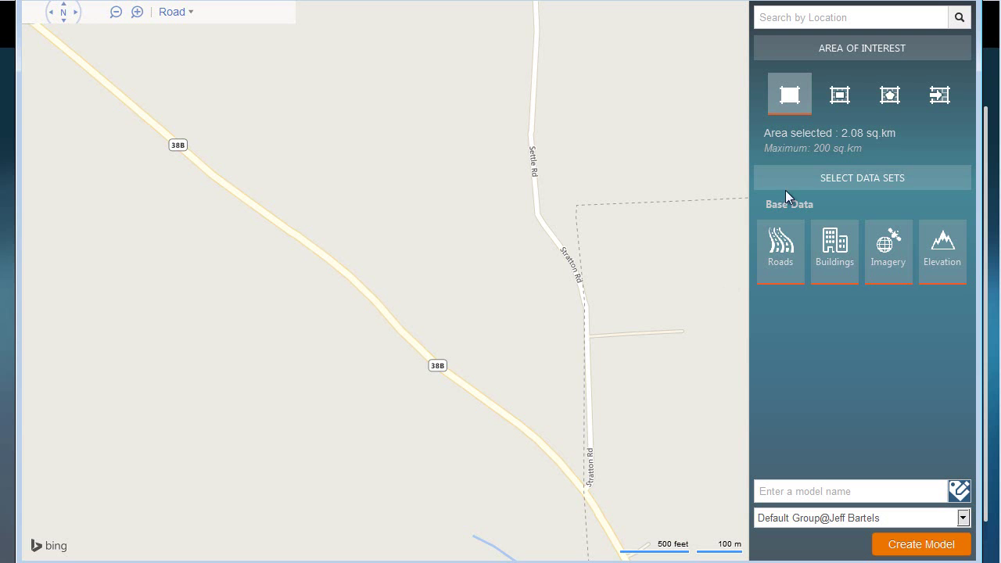
pyautogui.click(961, 2)
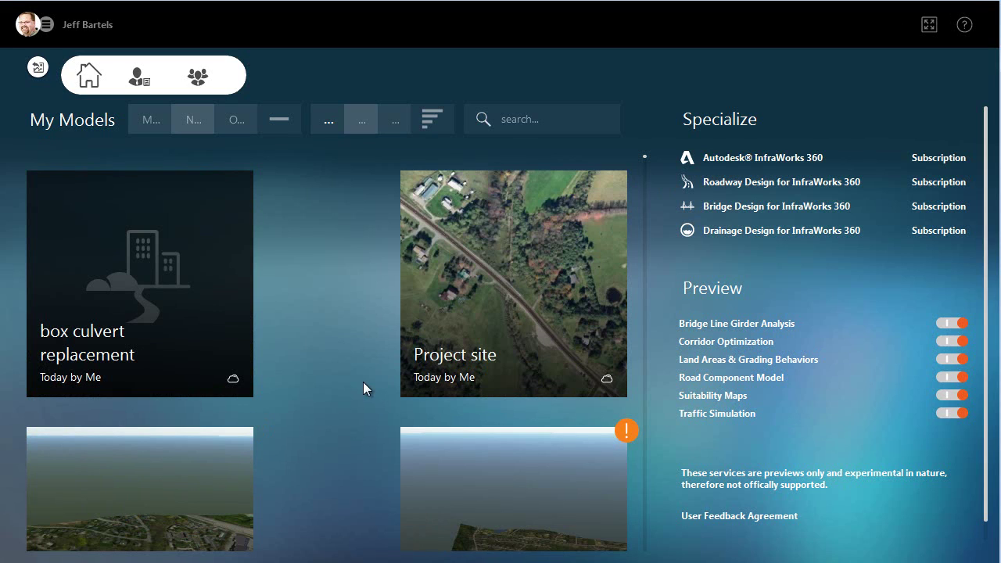
# Download the box culvert replacement model to C:/Infraworks models/ and view it in 3D.
pyautogui.moveTo(214, 372)
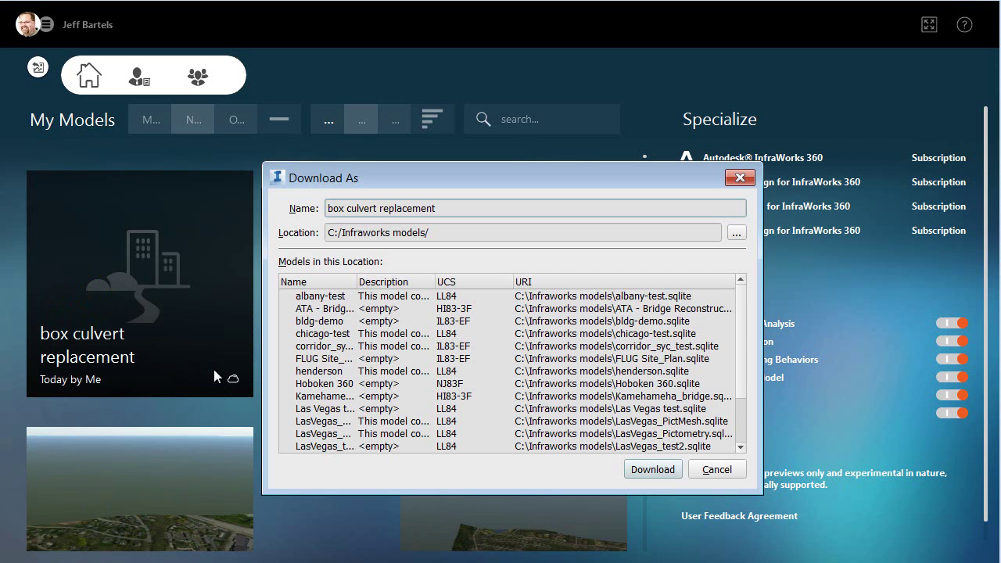
pyautogui.click(646, 470)
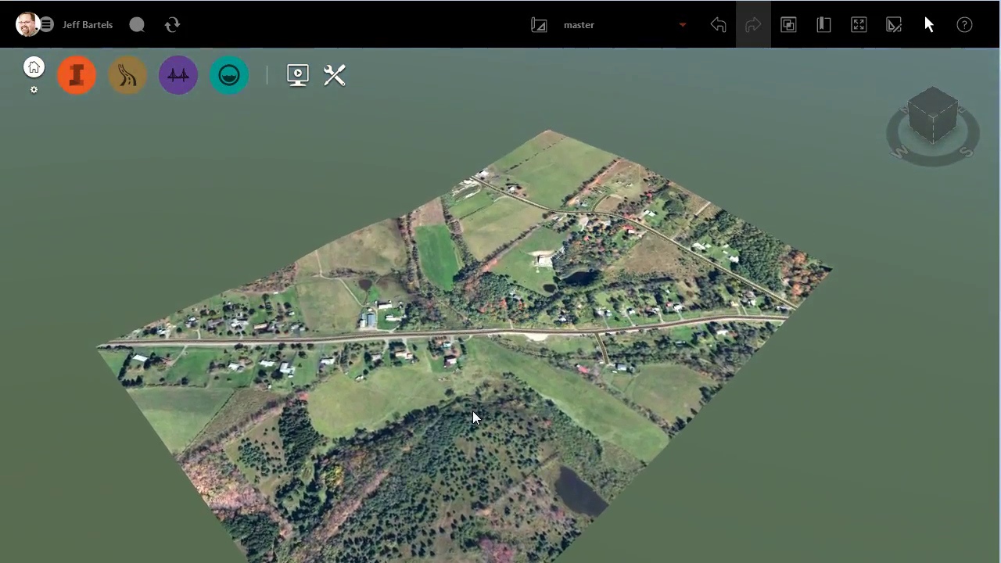
pyautogui.moveTo(473, 417)
pyautogui.mouseDown(button='middle')
pyautogui.moveTo(503, 340)
pyautogui.moveTo(558, 324)
pyautogui.moveTo(618, 326)
pyautogui.moveTo(477, 389)
pyautogui.moveTo(461, 430)
pyautogui.mouseUp(button='middle')
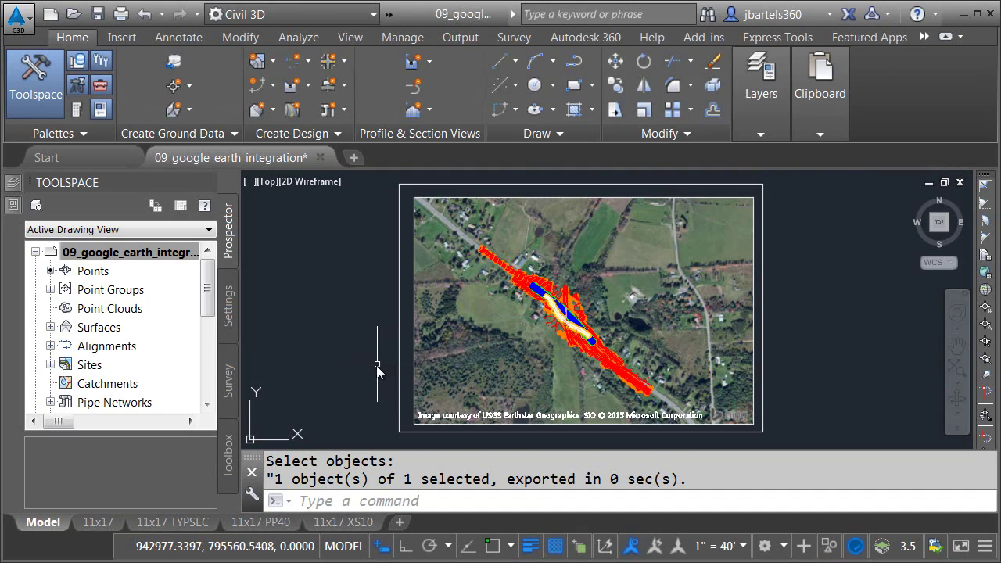
# Switch to Civil 3D, start opening an InfraWorks 360 model, and choose box culvert replacement.sqlite as the source.
pyautogui.click(122, 37)
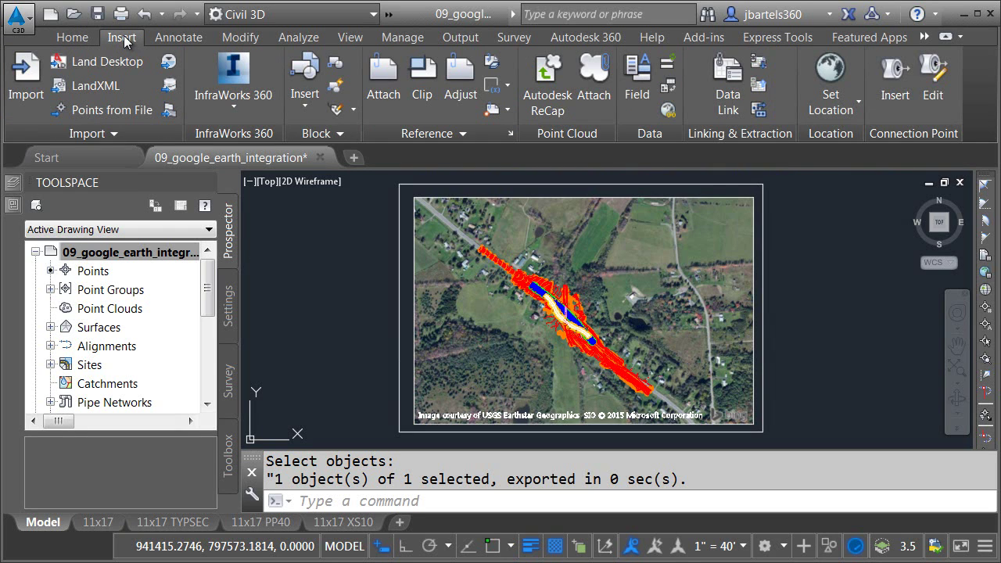
pyautogui.click(232, 71)
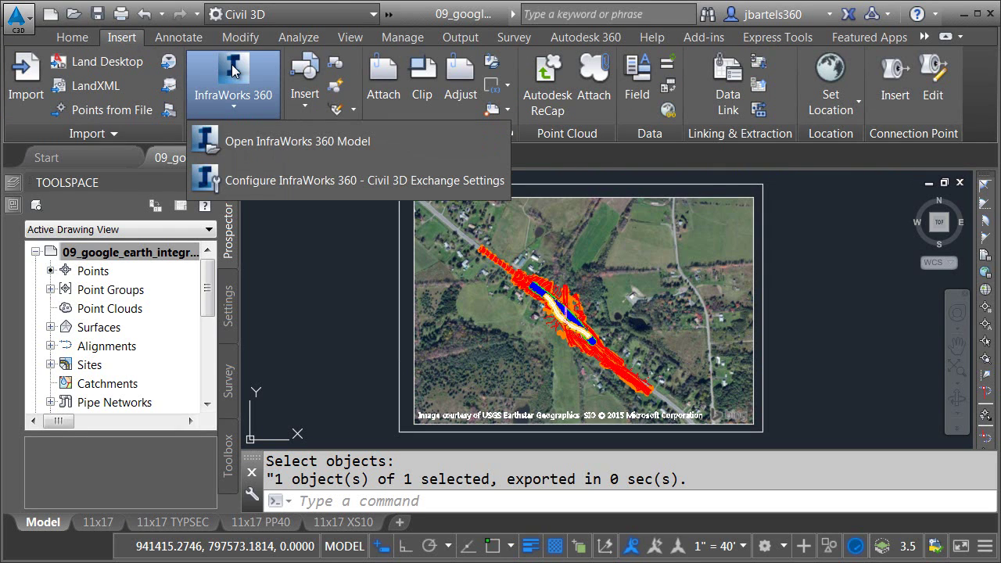
pyautogui.click(234, 142)
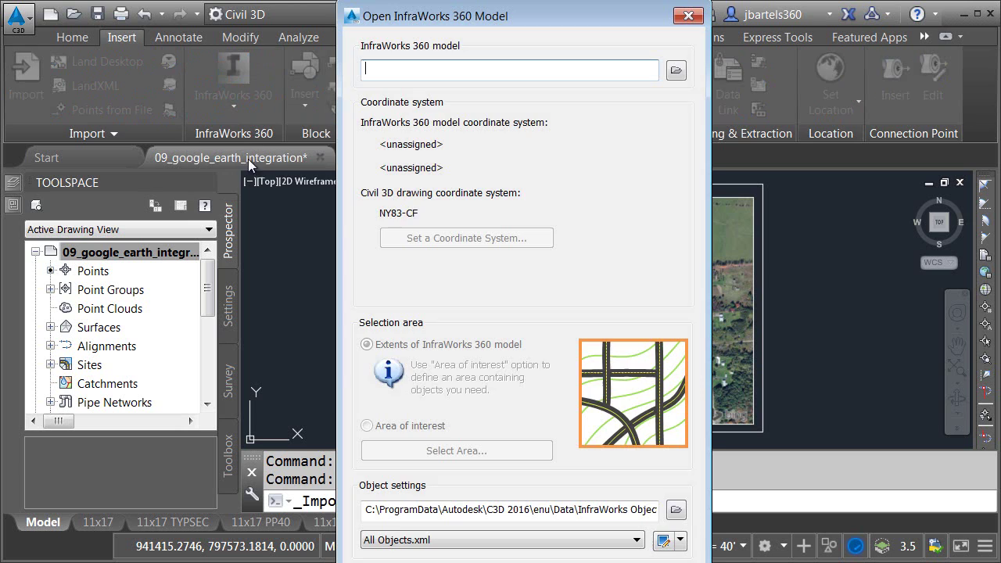
pyautogui.click(675, 72)
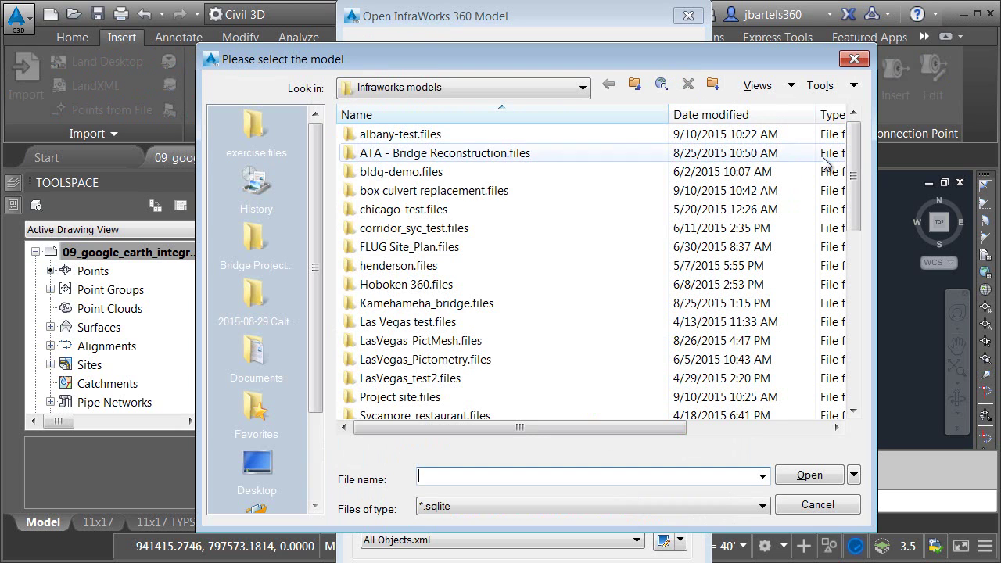
pyautogui.moveTo(856, 174); pyautogui.dragTo(856, 253)
pyautogui.click(524, 341)
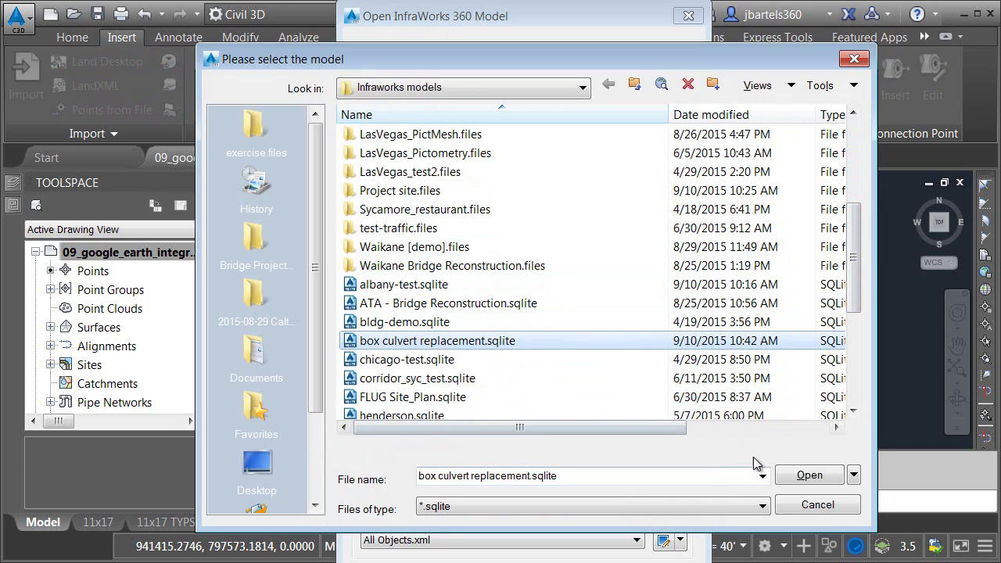
pyautogui.click(796, 477)
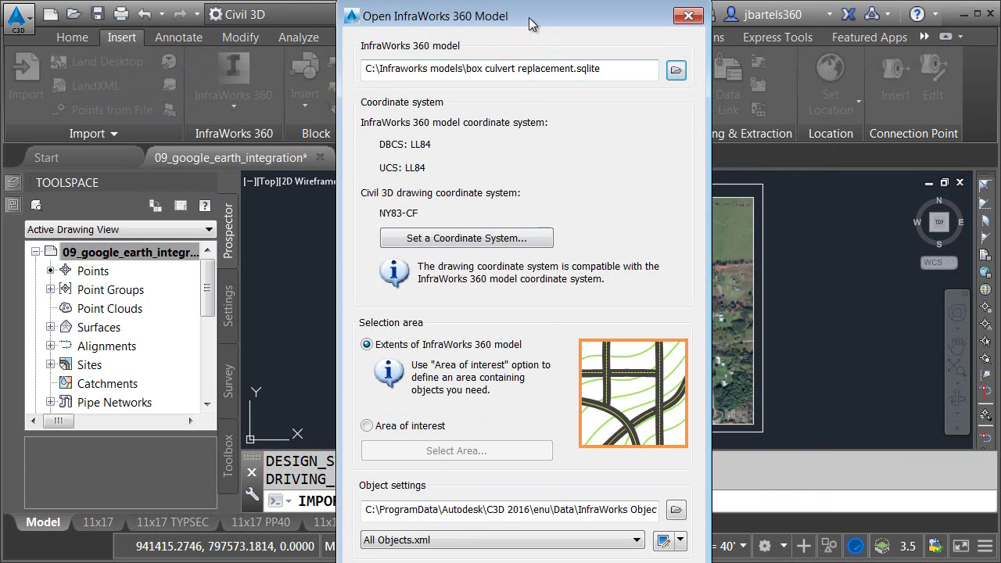
# Refine the selection set to only the AIW_Existing_Ground surface, excluding Planning Roads and AIW_Existing_Transportation, and open the model.
pyautogui.moveTo(530, 22); pyautogui.dragTo(529, 0)
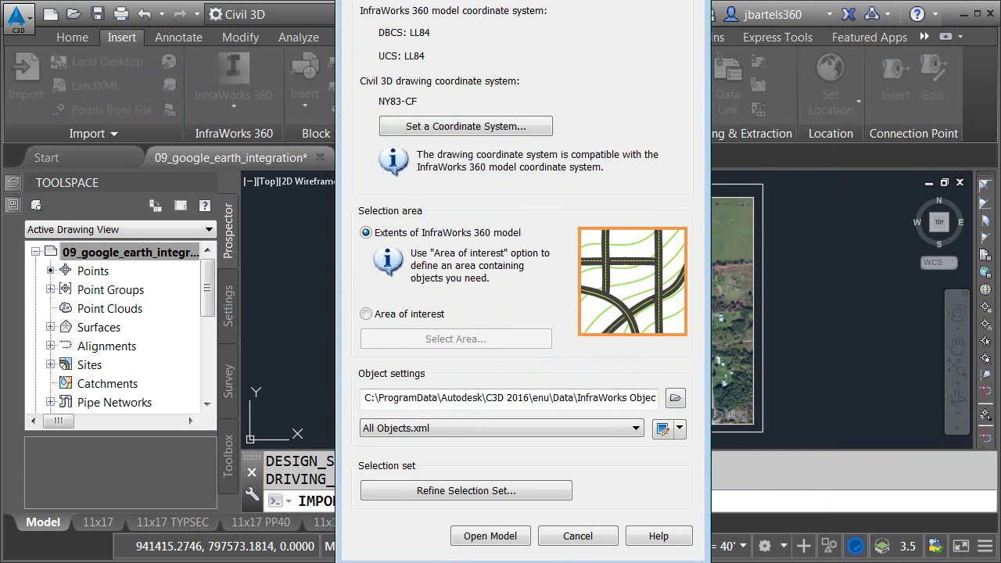
pyautogui.click(444, 493)
pyautogui.click(391, 180)
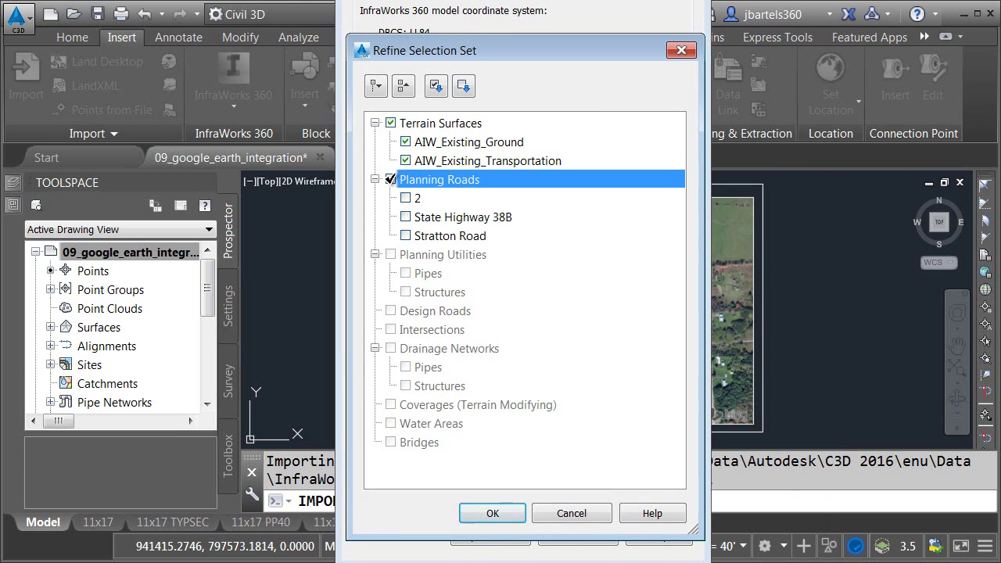
pyautogui.click(406, 161)
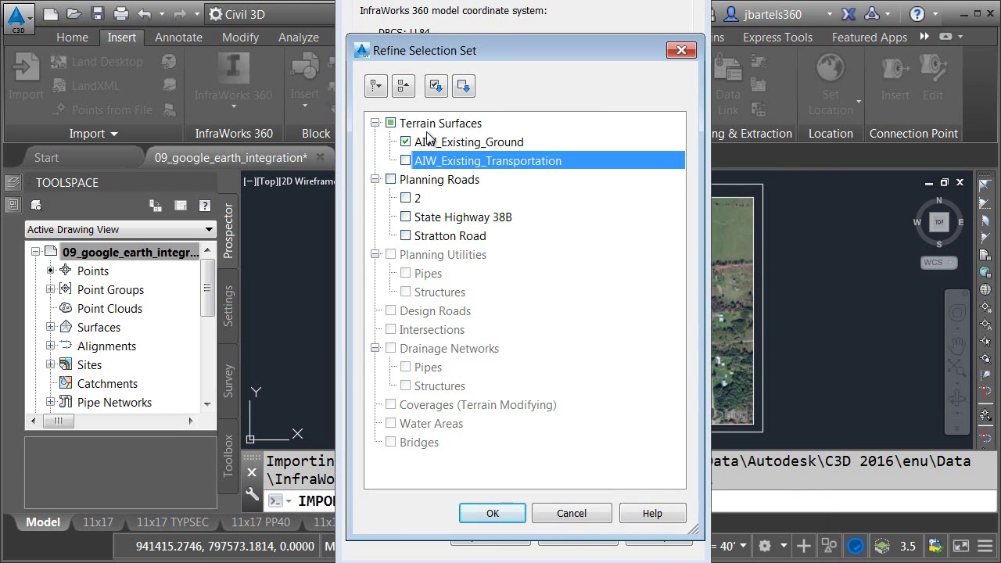
pyautogui.click(481, 515)
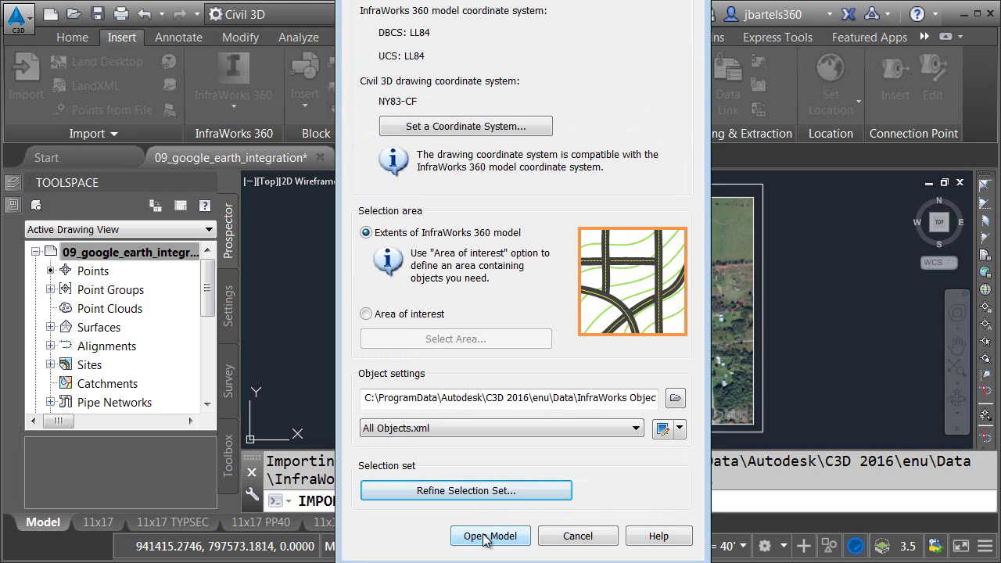
pyautogui.click(484, 536)
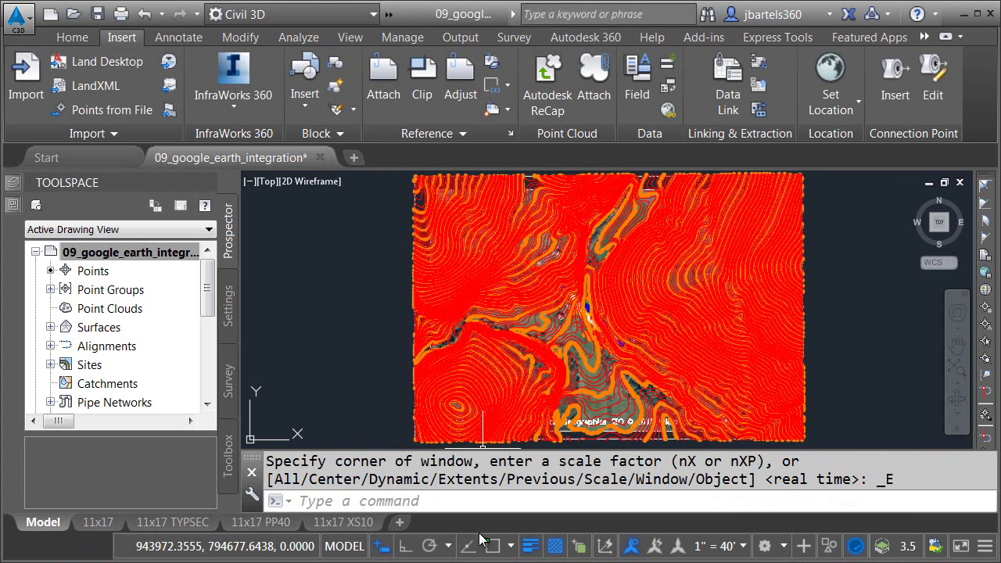
# Examine the imported terrain surface in 3D with the Object Viewer, then close the viewer and deselect the surface.
pyautogui.click(422, 247)
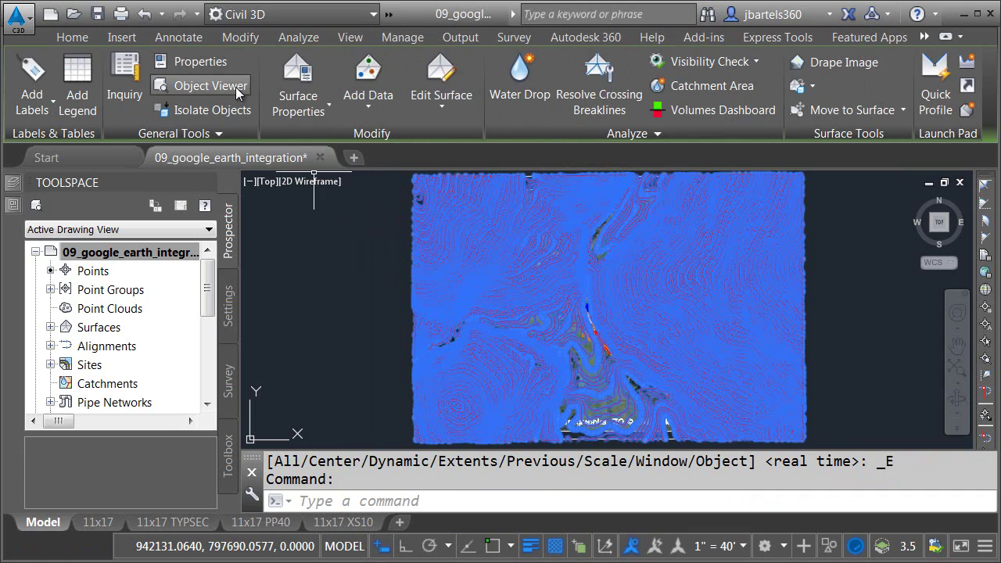
pyautogui.click(234, 85)
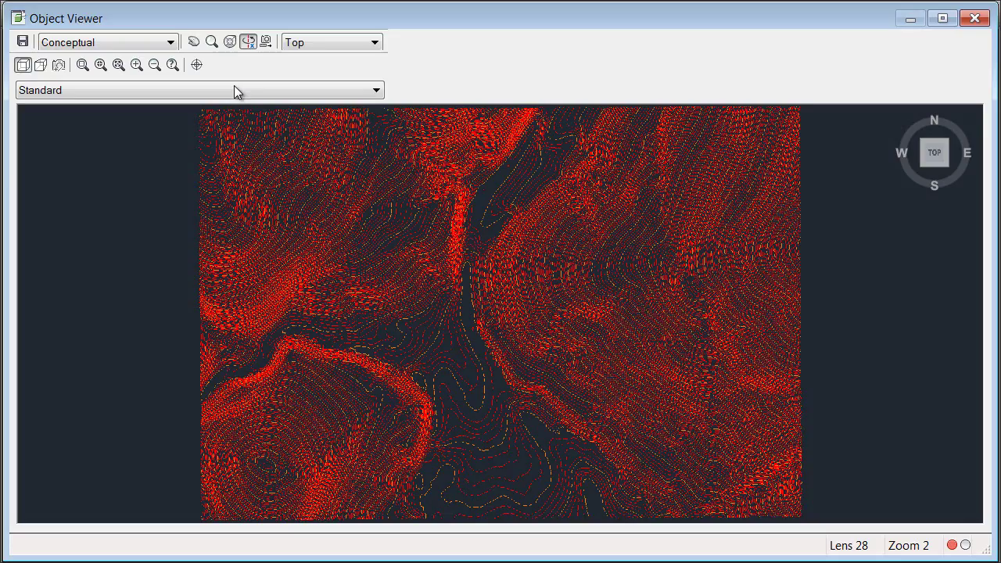
pyautogui.moveTo(451, 395); pyautogui.dragTo(411, 235)
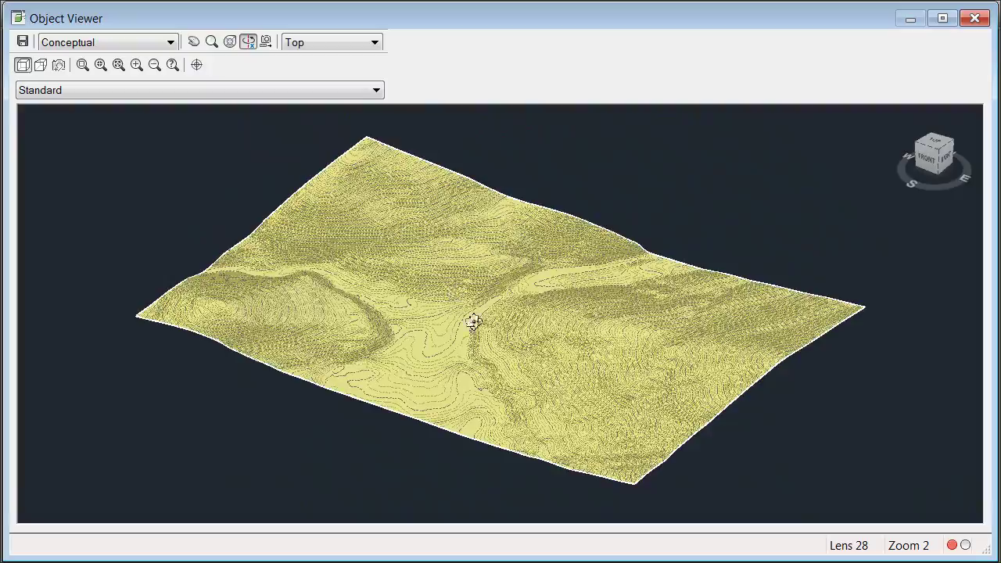
pyautogui.scroll(3, 484, 347)
pyautogui.moveTo(469, 394); pyautogui.dragTo(571, 435)
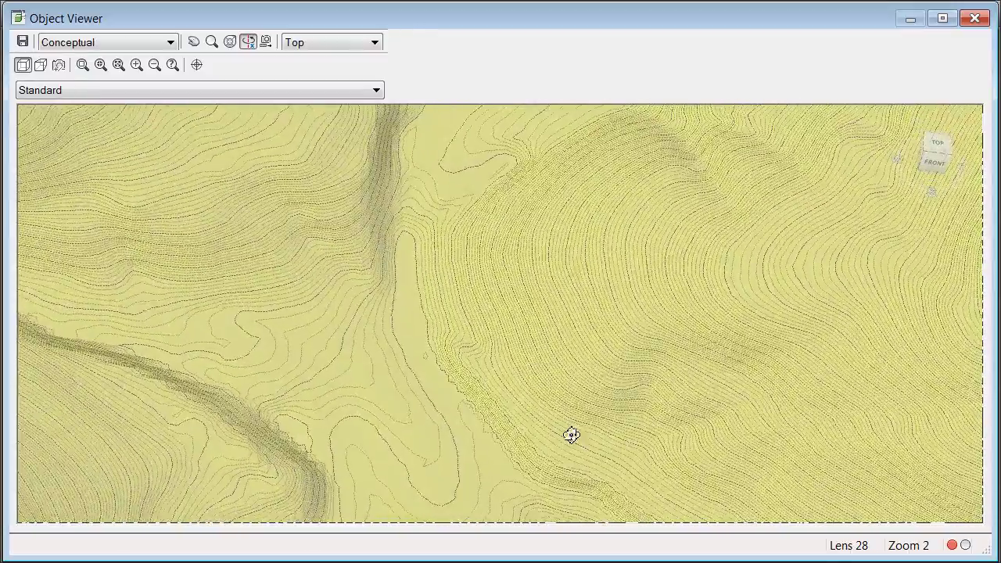
pyautogui.click(973, 19)
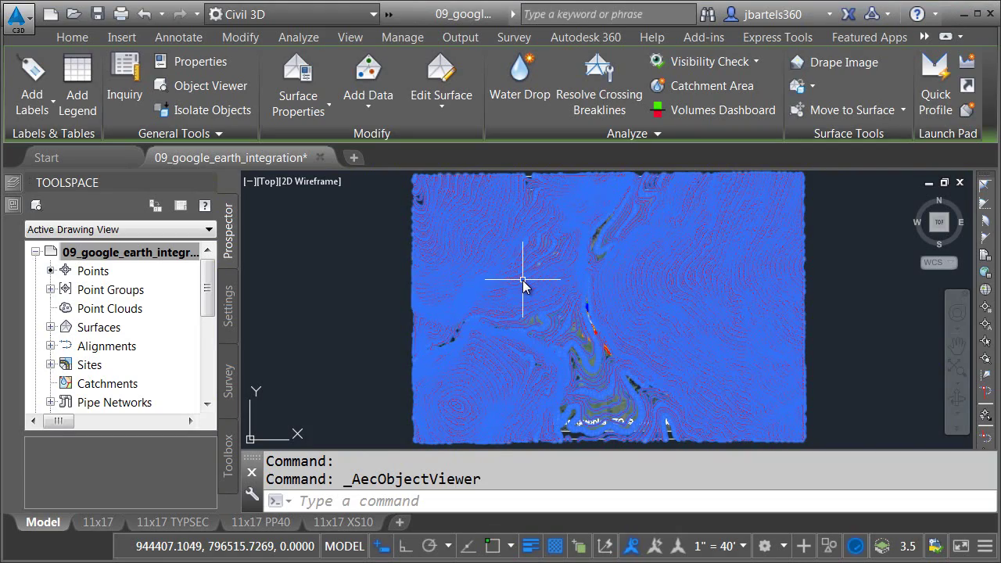
pyautogui.press('Escape')
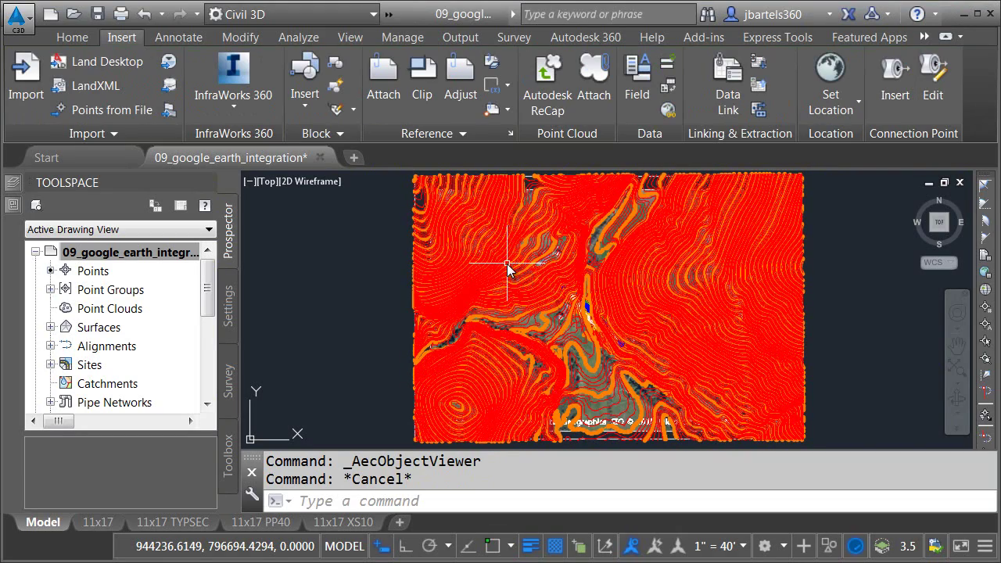
# Freeze the C-TOPO layer by picking the imported terrain surface, and end the layer freeze command.
pyautogui.click(79, 36)
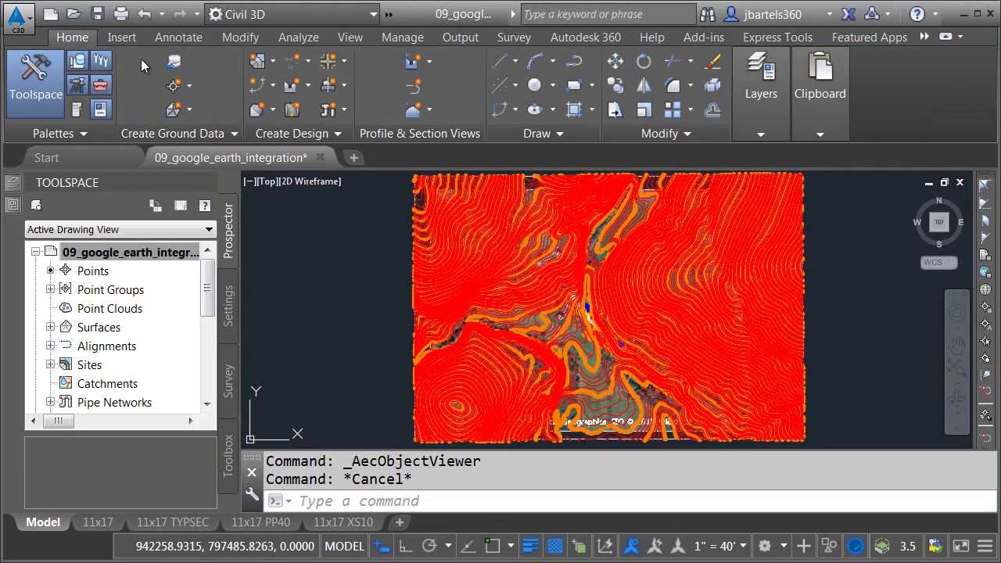
pyautogui.click(761, 134)
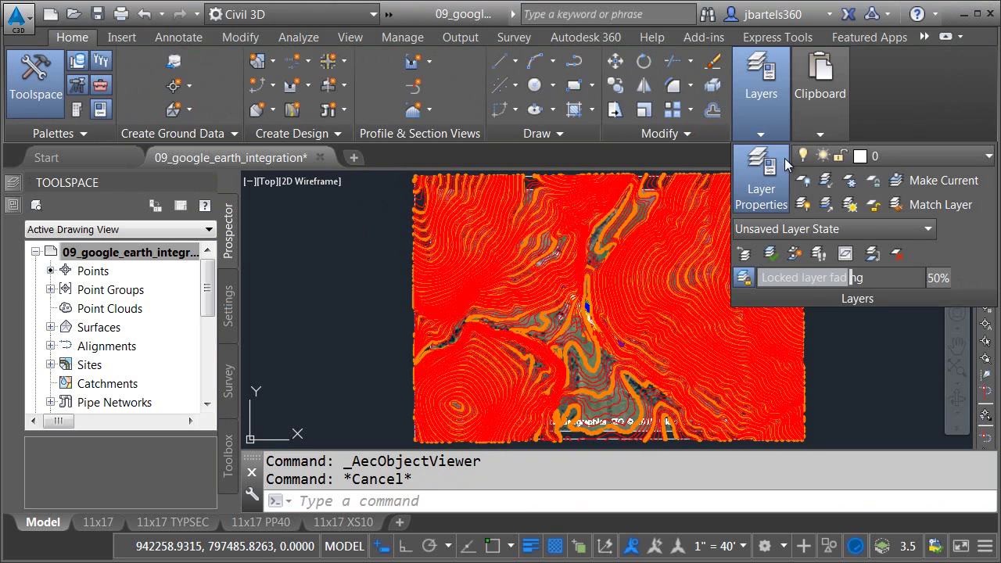
pyautogui.click(836, 181)
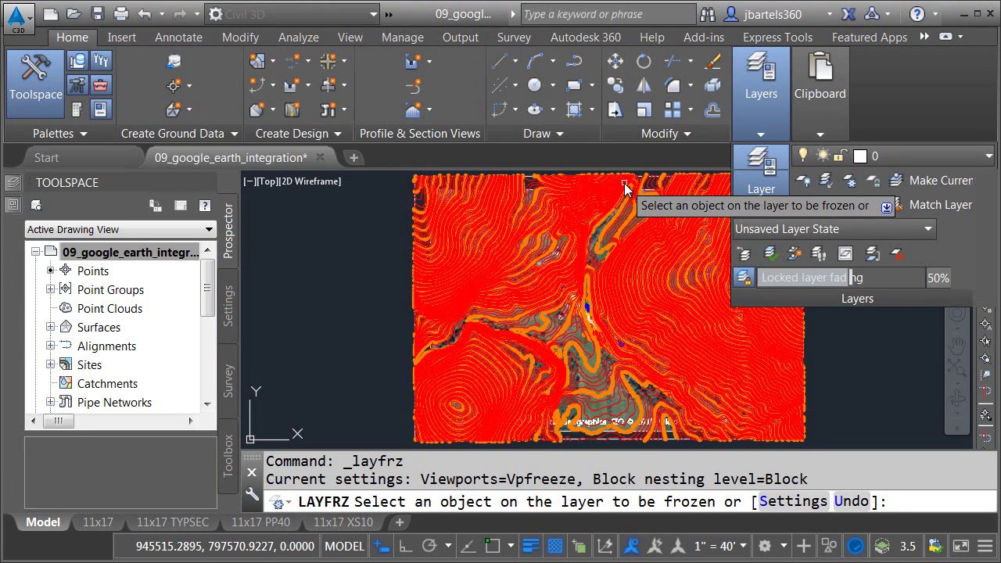
pyautogui.click(624, 183)
pyautogui.press('Escape')
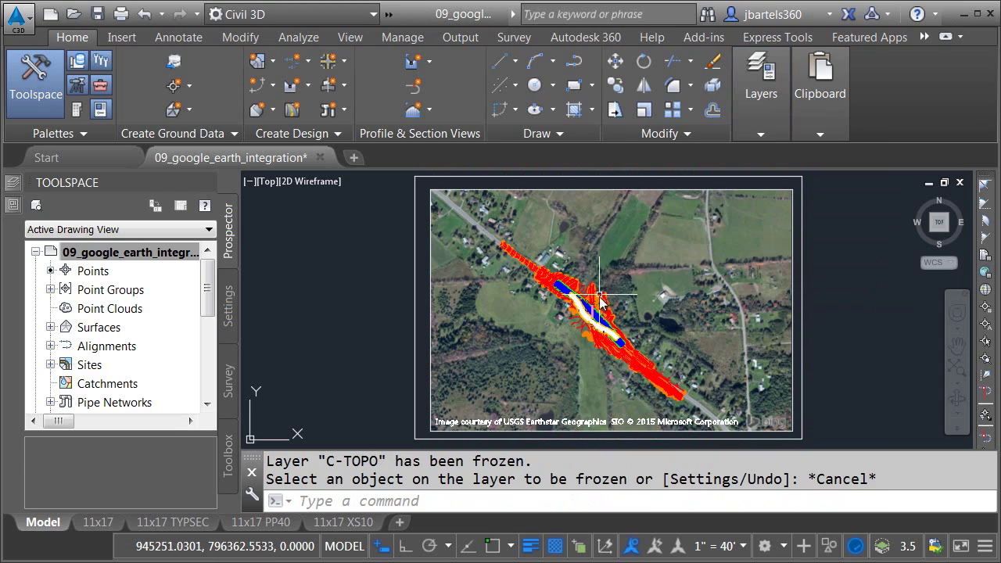
# Start the Export KML utility with the default name, and restrict the export to selected objects by picking the main road corridor.
pyautogui.scroll(6, 576, 329)
pyautogui.scroll(2, 576, 329)
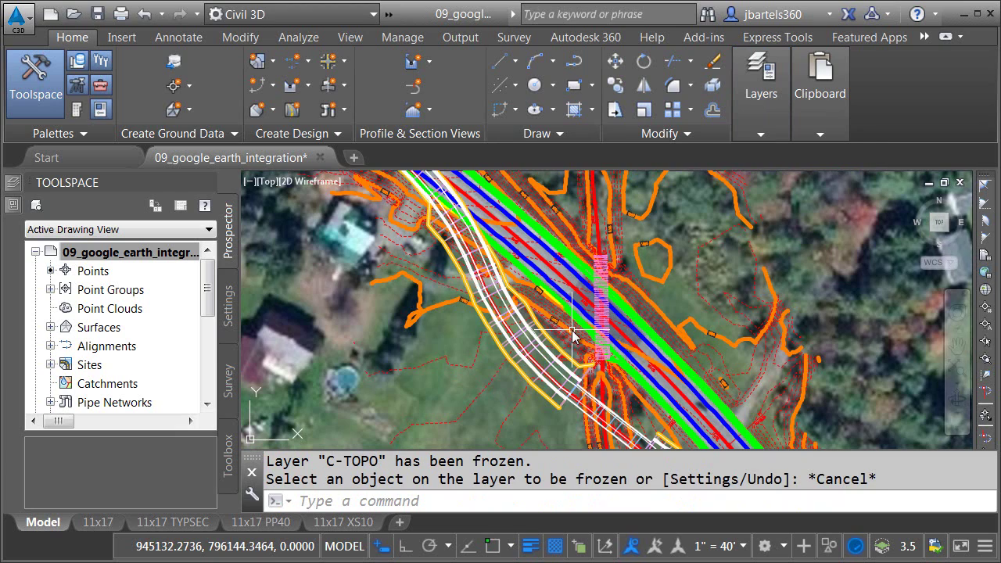
pyautogui.click(228, 457)
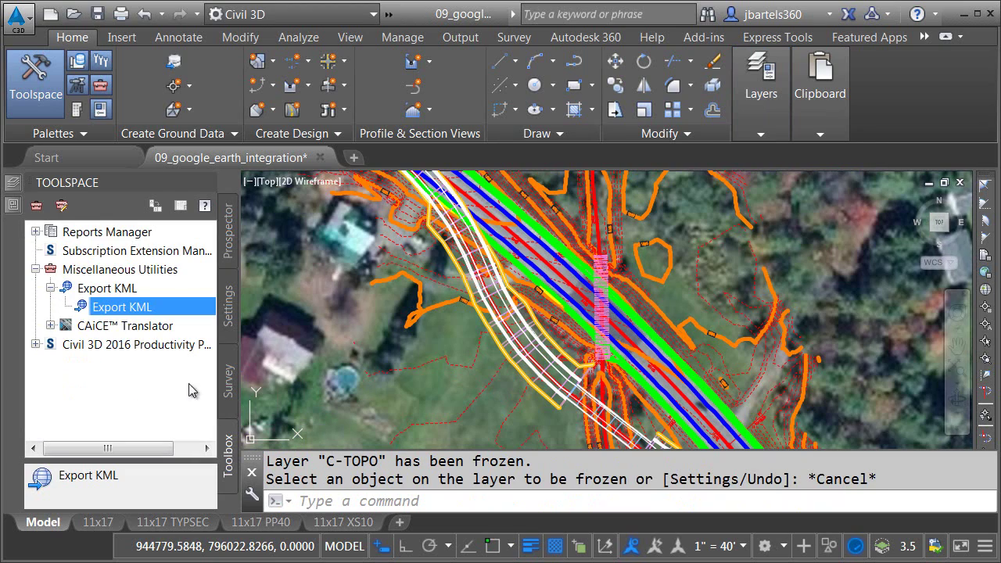
pyautogui.doubleClick(116, 308)
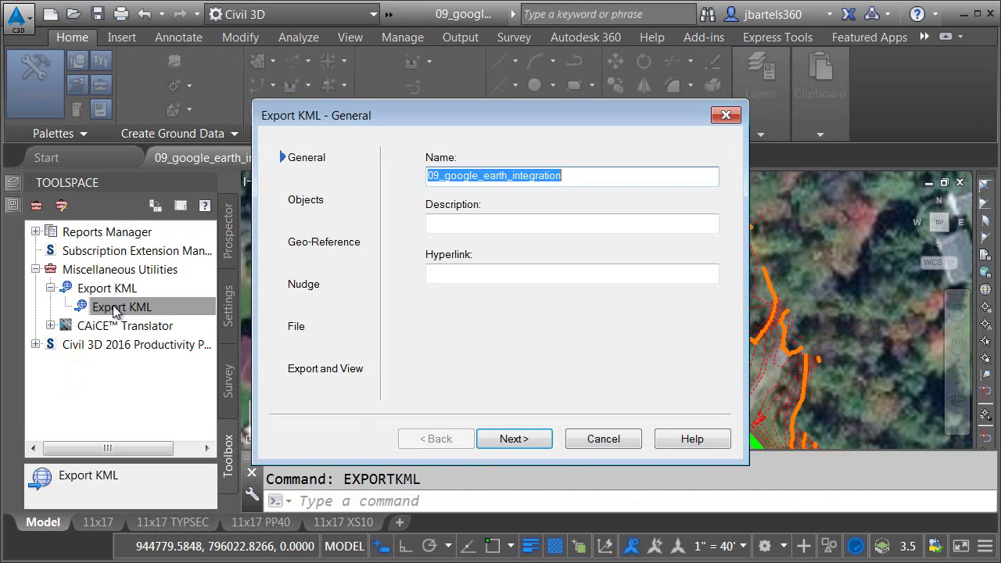
pyautogui.click(504, 439)
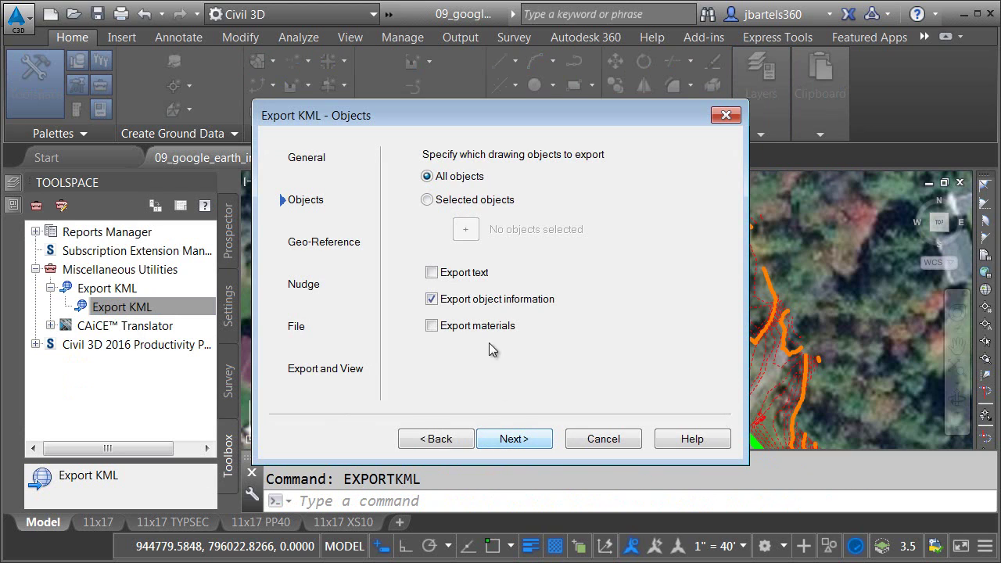
pyautogui.click(469, 233)
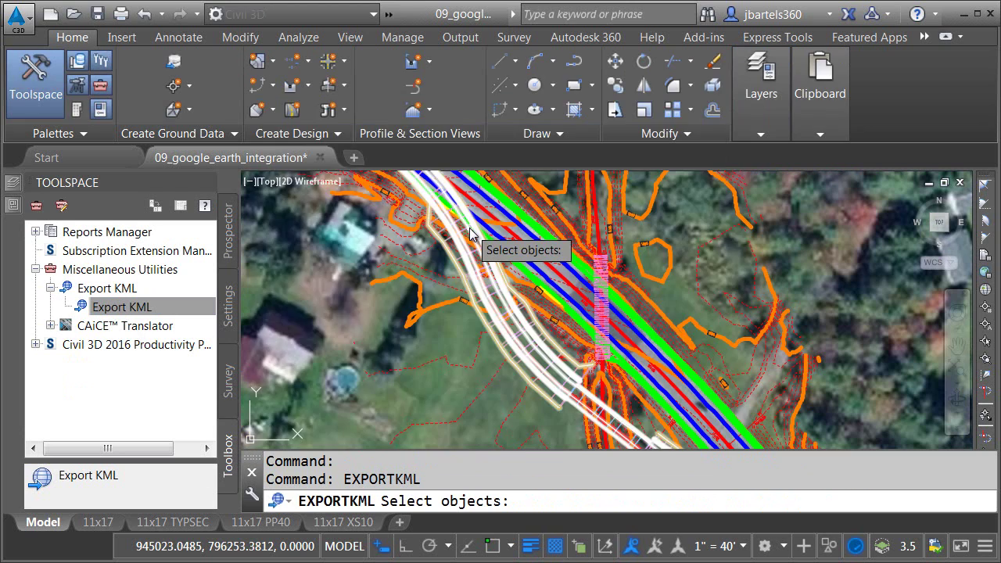
pyautogui.click(476, 270)
pyautogui.press('Return')
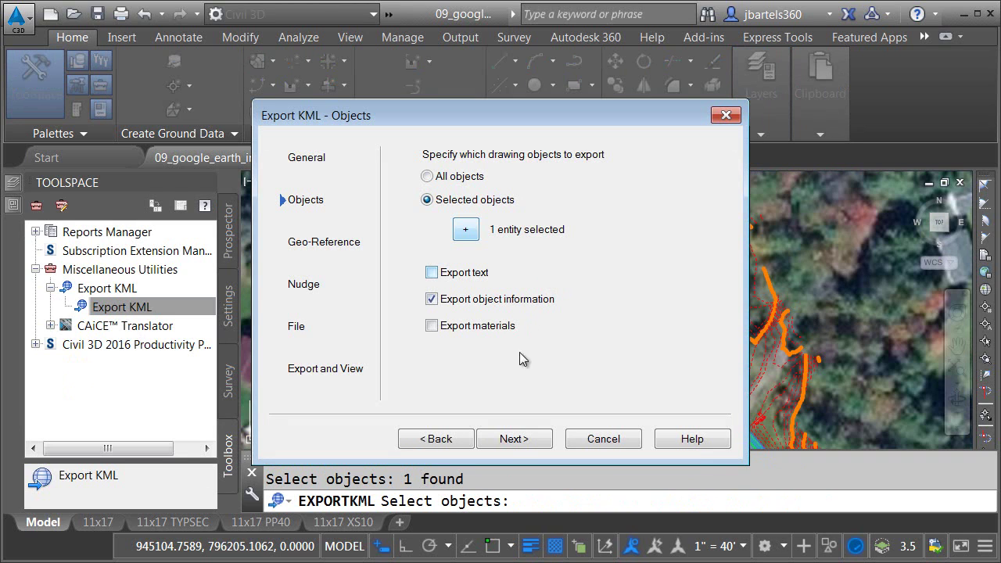
# Accept the geo-reference, zero elevation nudge, Drape objects on ground and file settings, and export the corridor to KML.
pyautogui.click(510, 438)
pyautogui.click(510, 439)
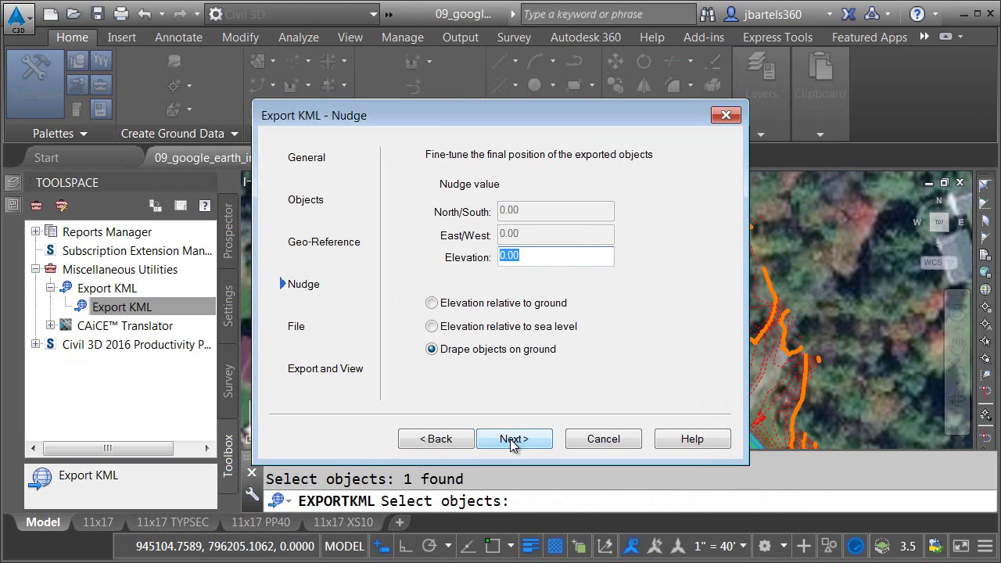
pyautogui.click(510, 439)
pyautogui.click(512, 440)
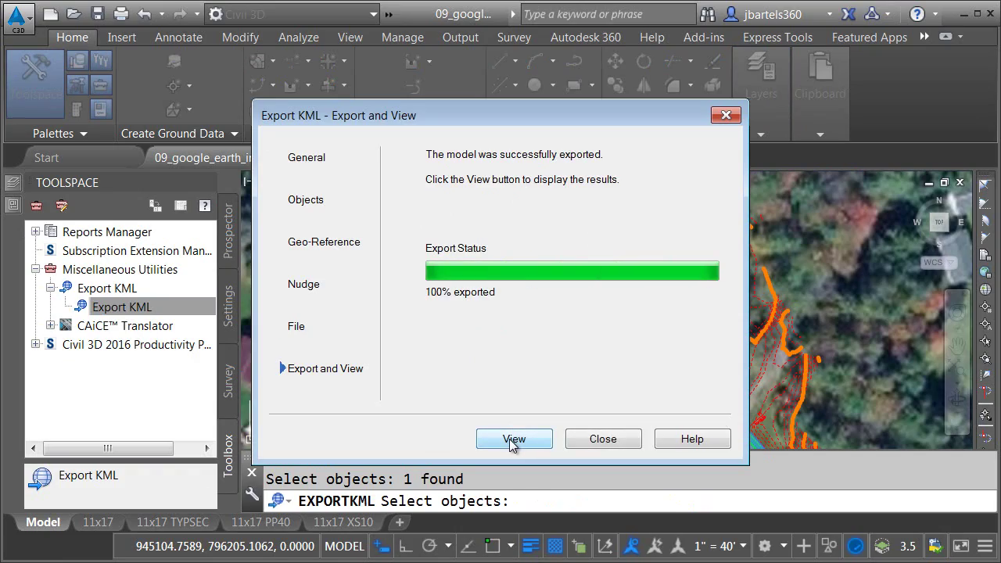
# View the exported KML in Google Earth and examine the road corridor's alignment with the imagery around the culvert crossing.
pyautogui.click(512, 440)
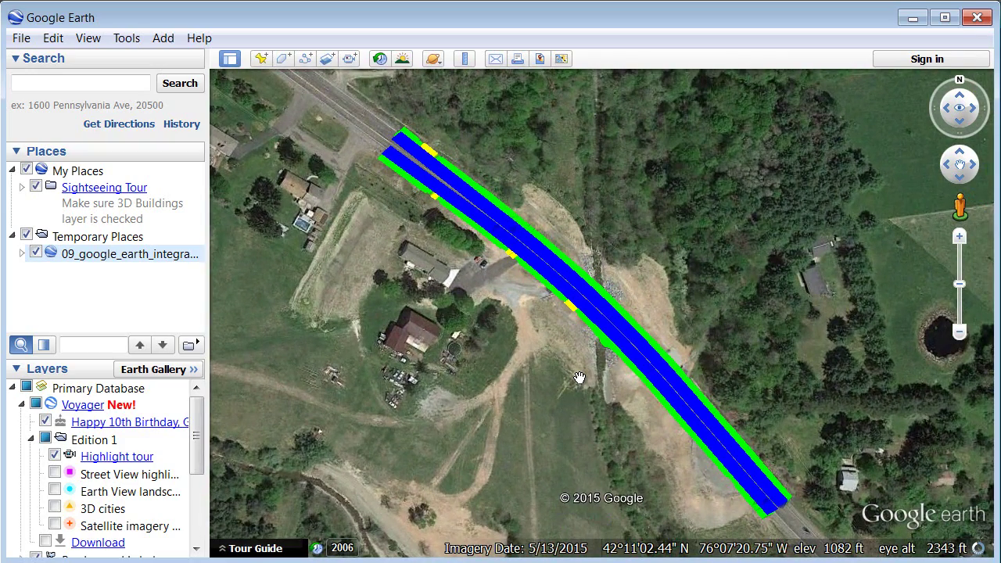
pyautogui.moveTo(633, 419); pyautogui.dragTo(568, 383)
pyautogui.scroll(3, 539, 288)
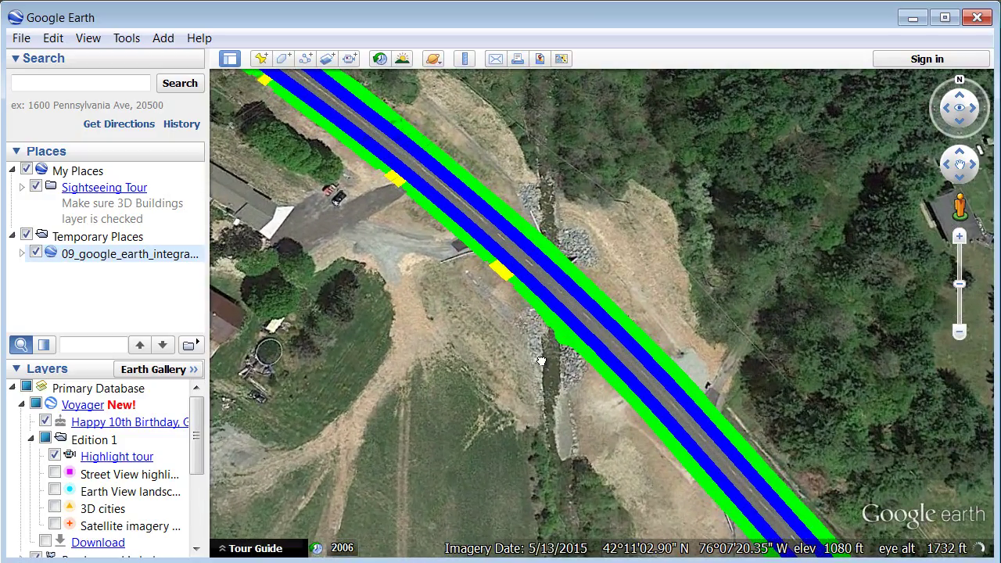
pyautogui.moveTo(541, 361); pyautogui.dragTo(610, 451)
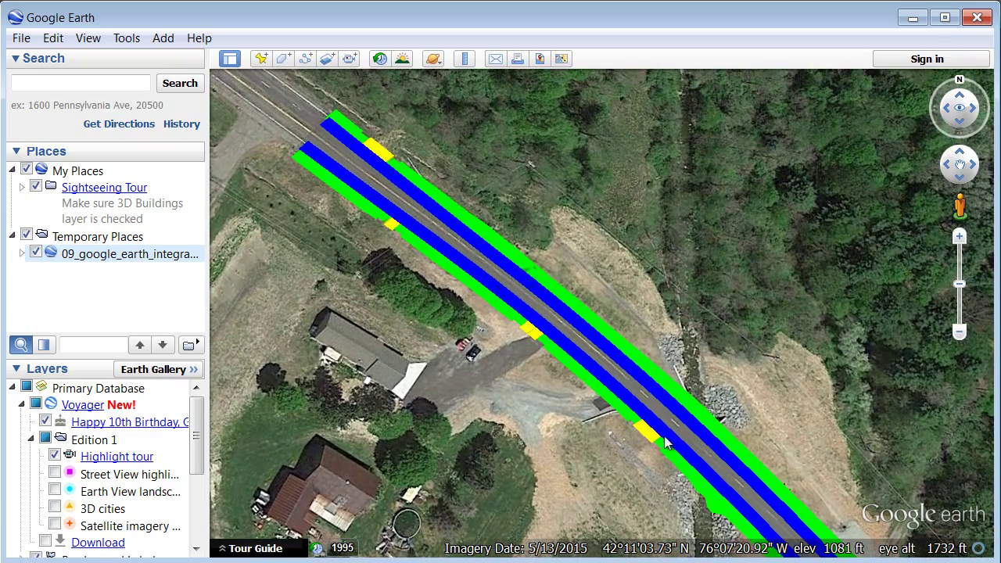
pyautogui.scroll(2, 664, 437)
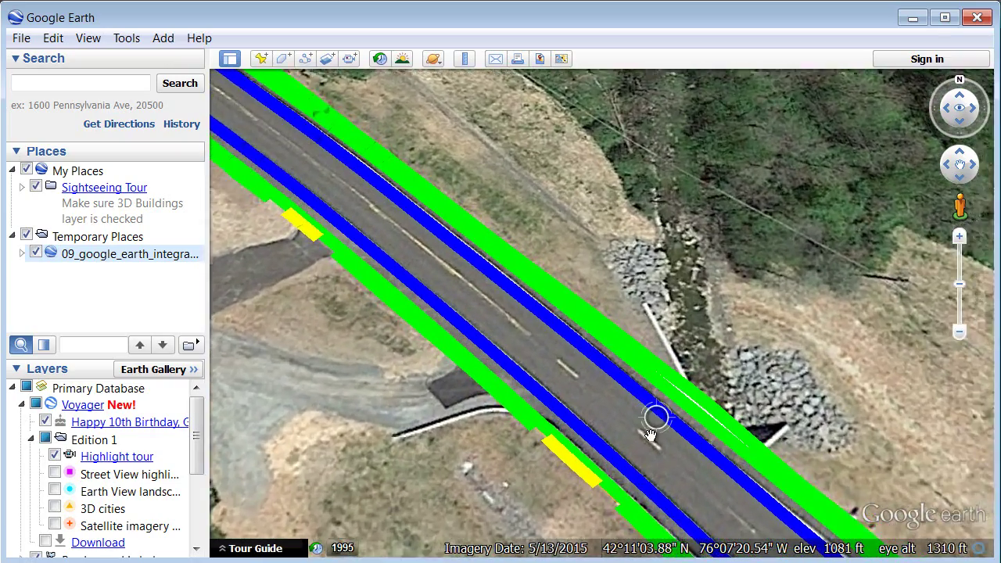